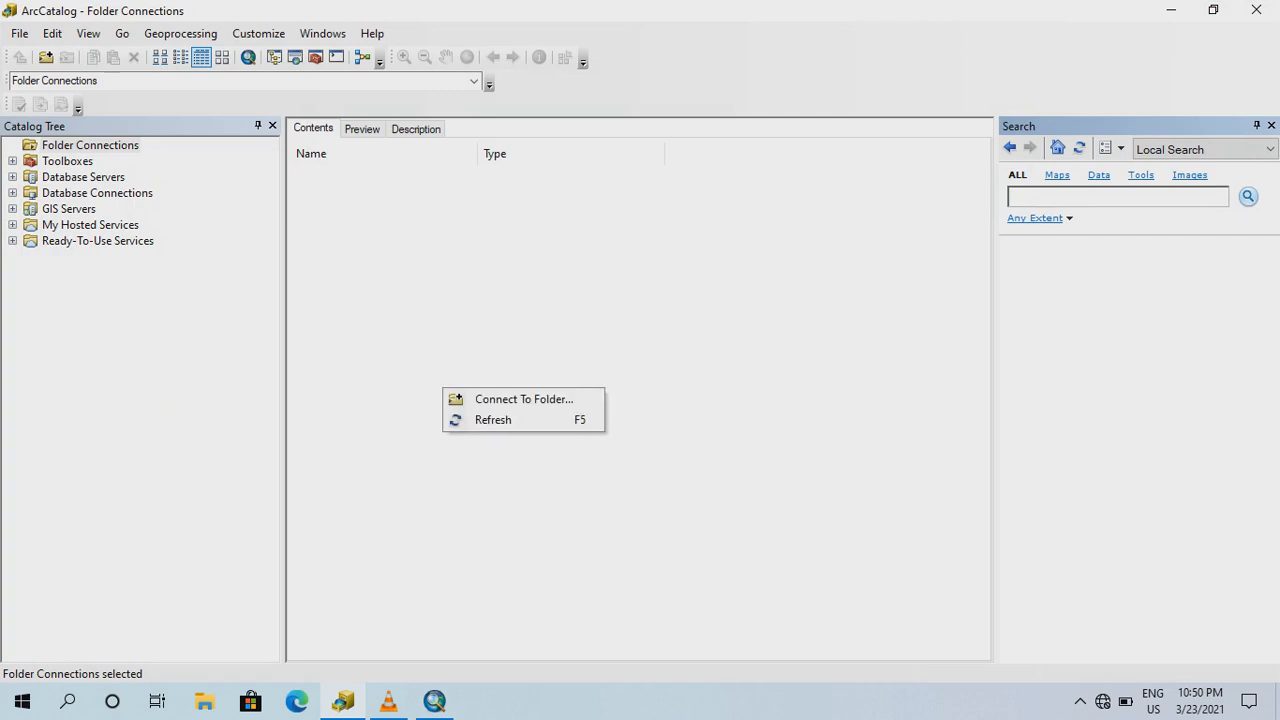
Connect to the GETAM Lab (1) folder on the Desktop
click(505, 397)
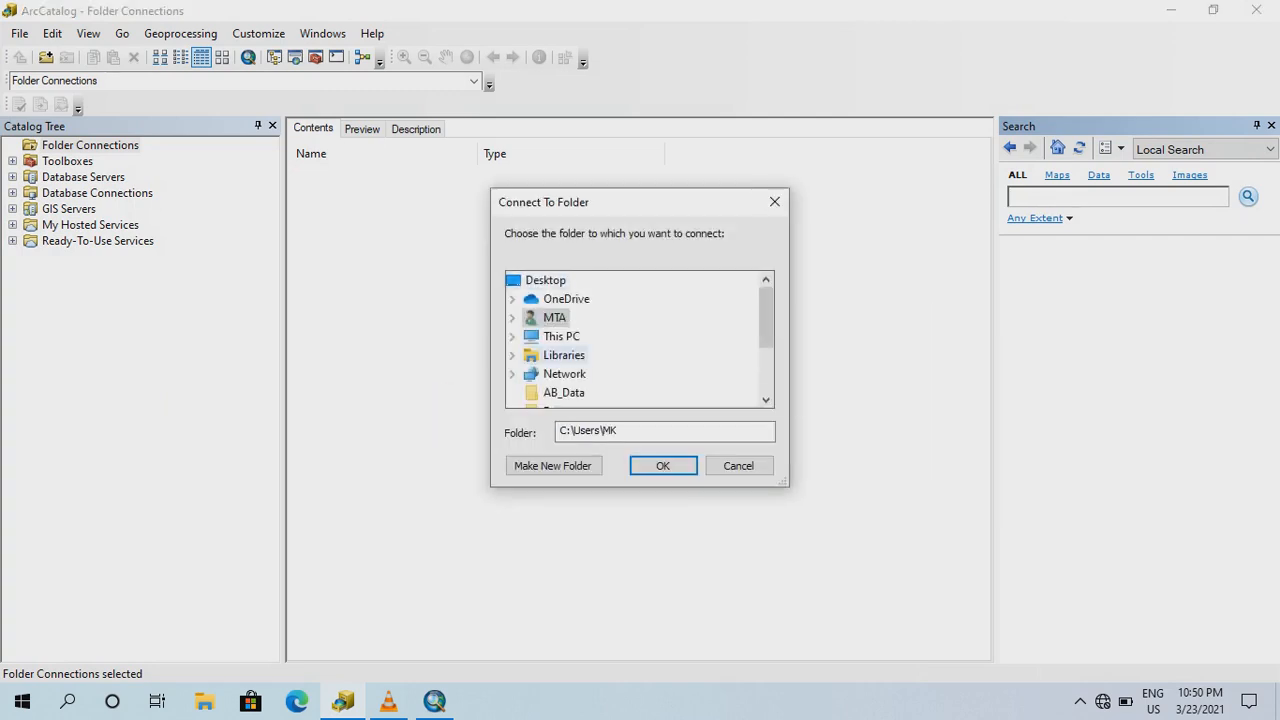
double_click(561, 336)
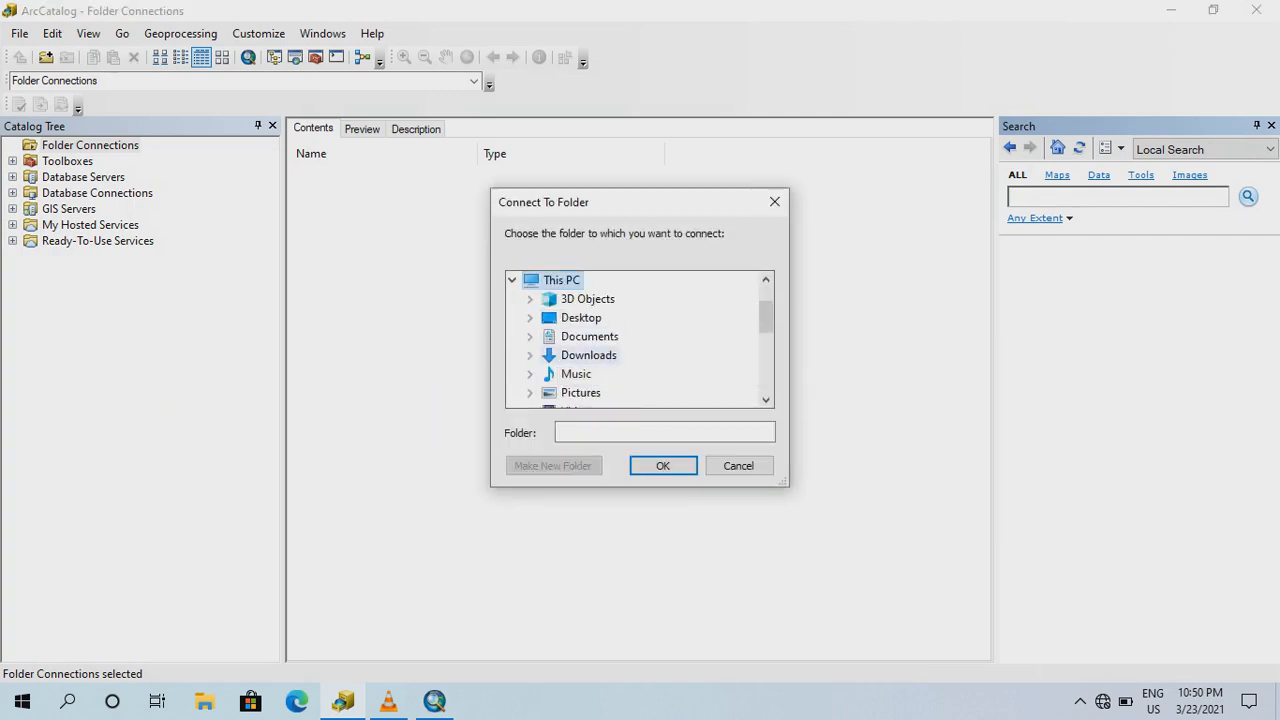
double_click(581, 317)
click(614, 355)
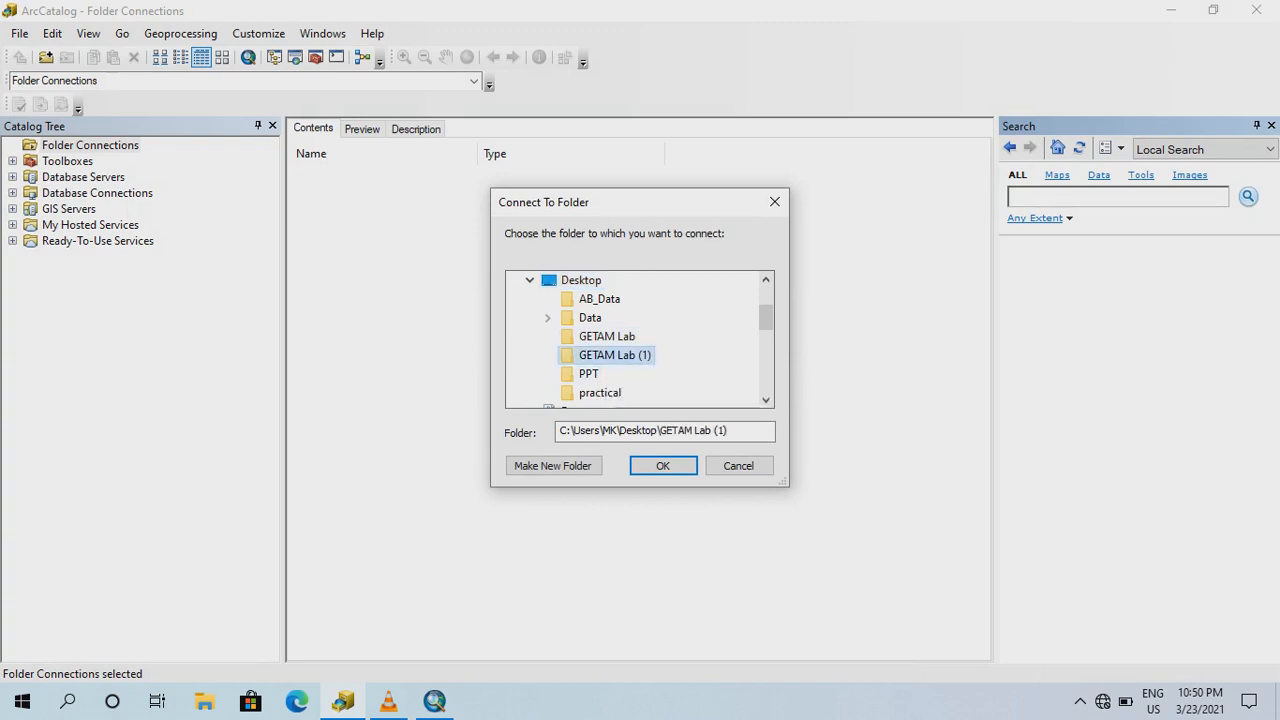
click(663, 466)
Start a new shapefile in the GETAM Lab (1) folder, named Road, with the Polyline feature type
right_click(411, 321)
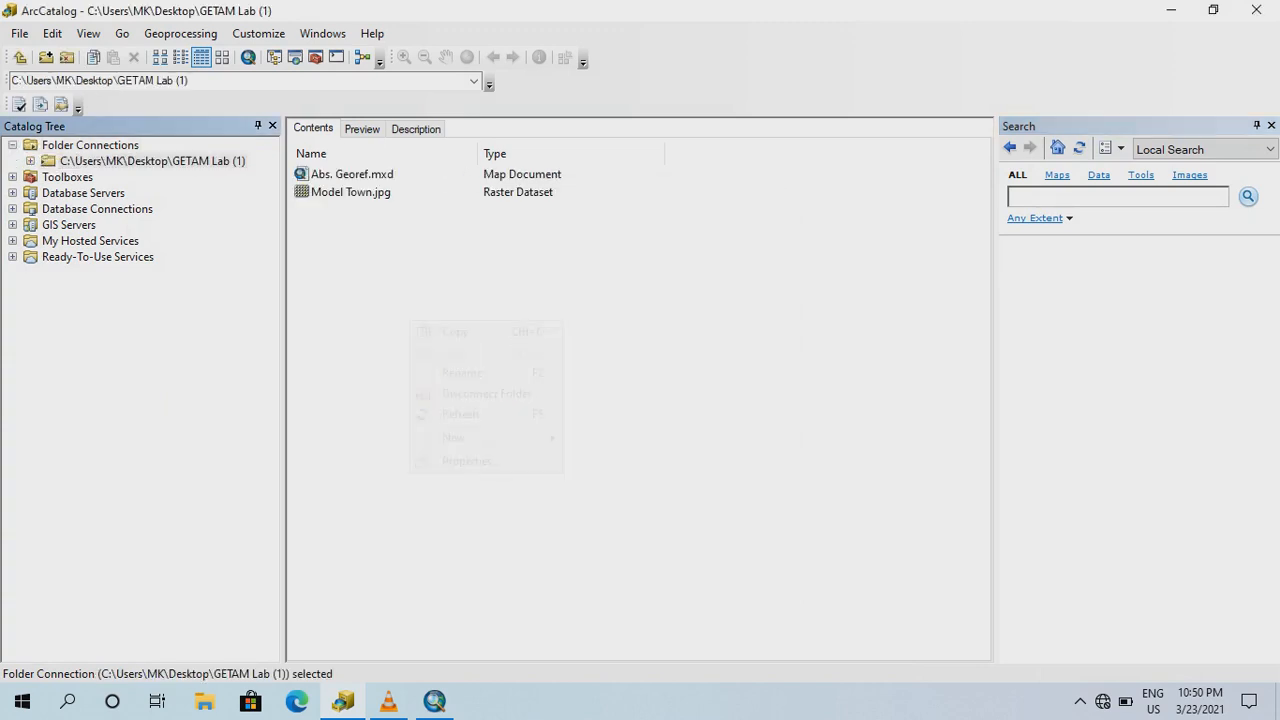
mouse_move(486, 438)
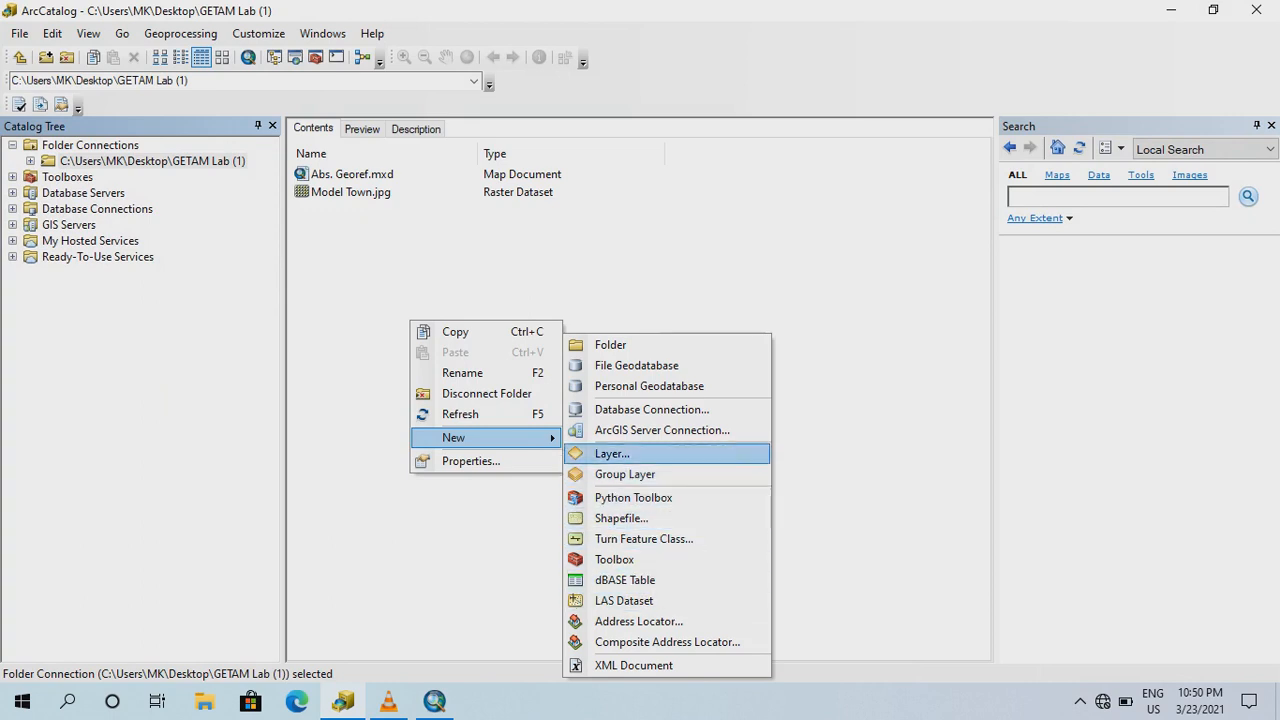
click(621, 518)
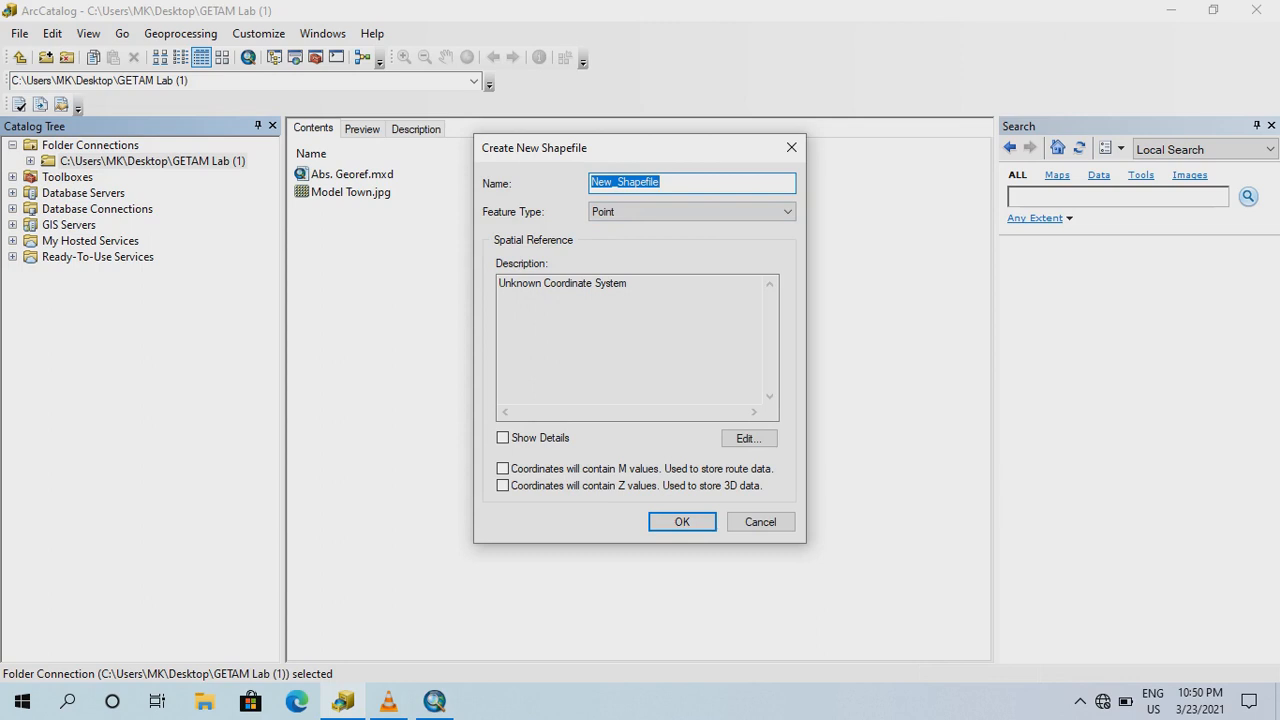
key(BackSpace)
text(Road)
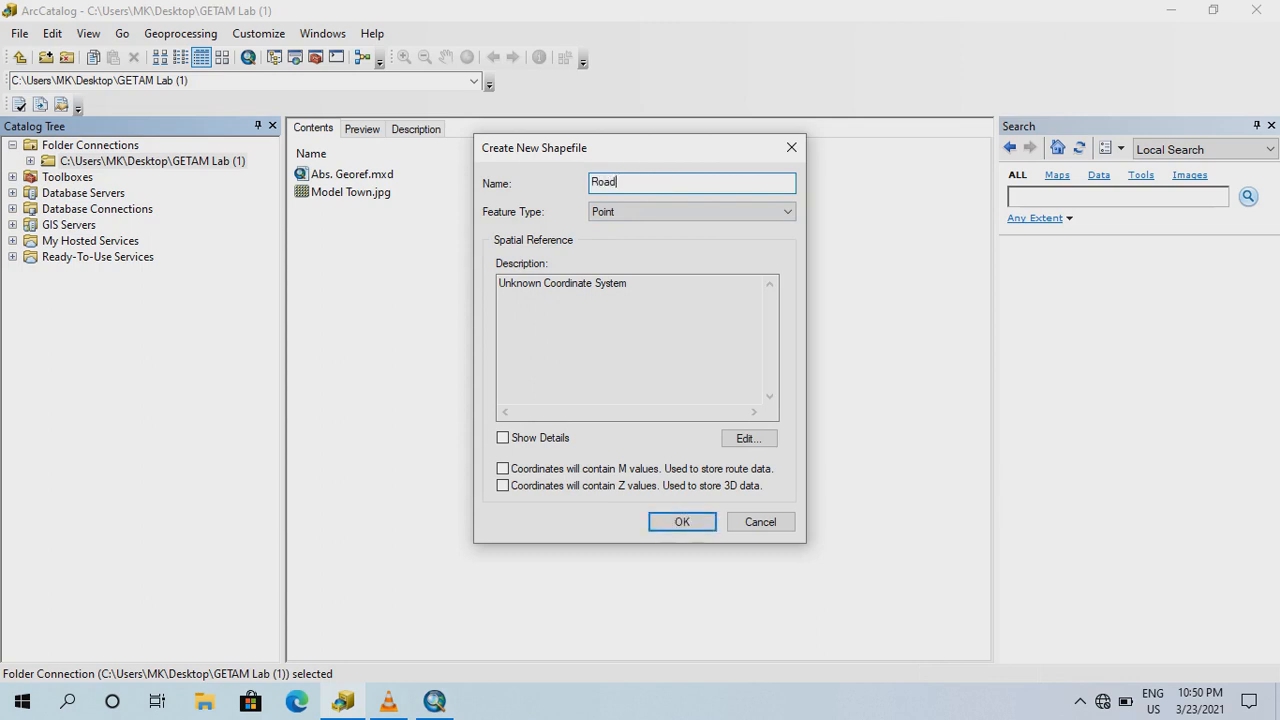
click(608, 212)
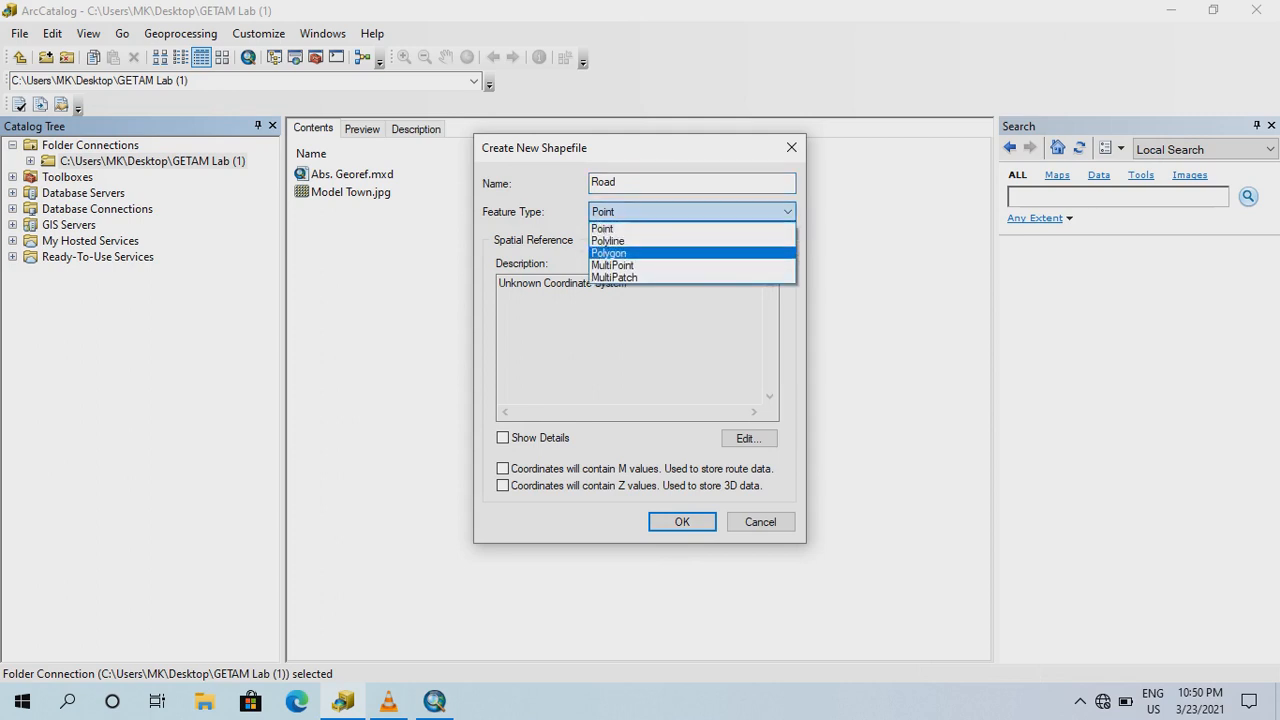
click(608, 241)
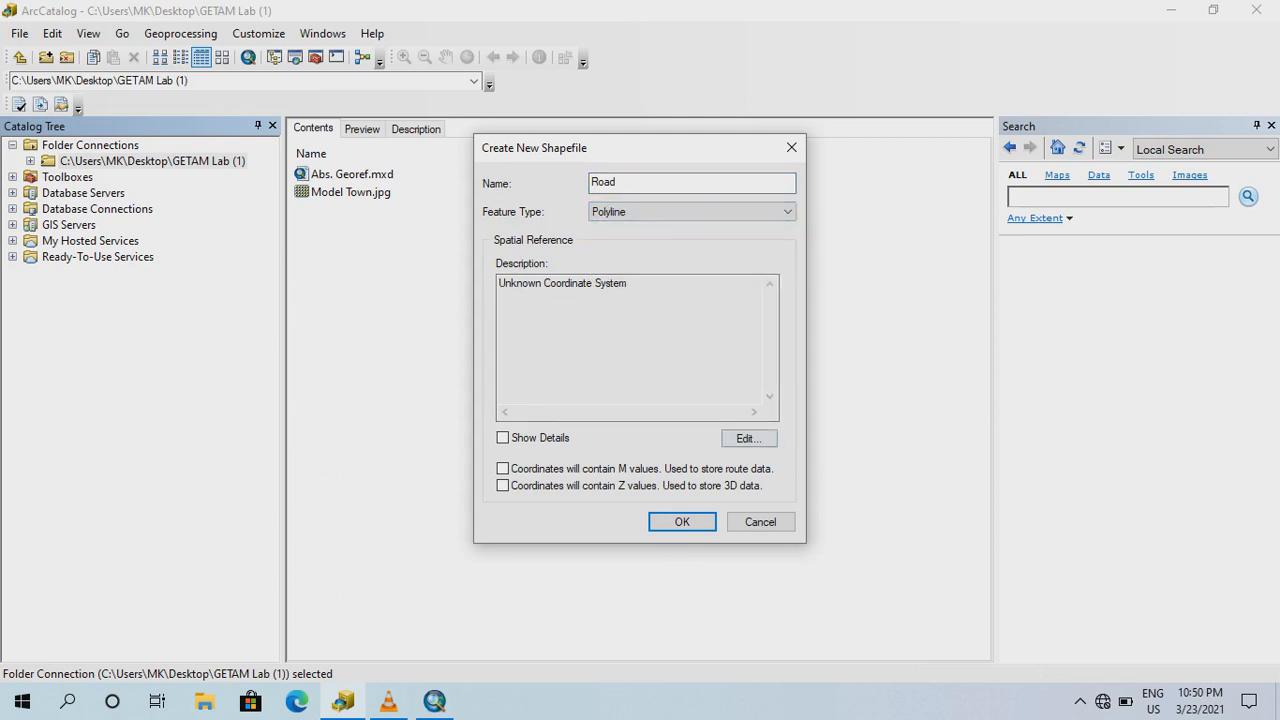
Assign the WGS 1984 world geographic coordinate system to the Road shapefile and create it
click(749, 438)
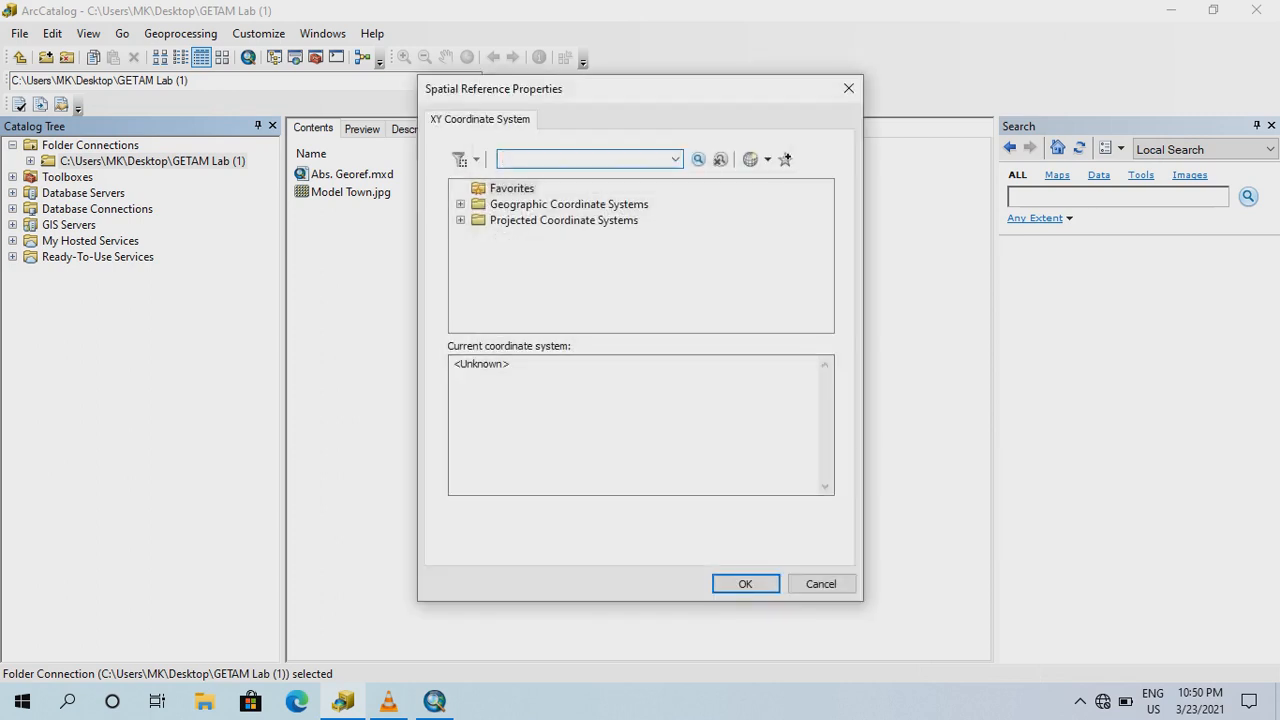
click(460, 204)
scroll(640, 255, down, 3)
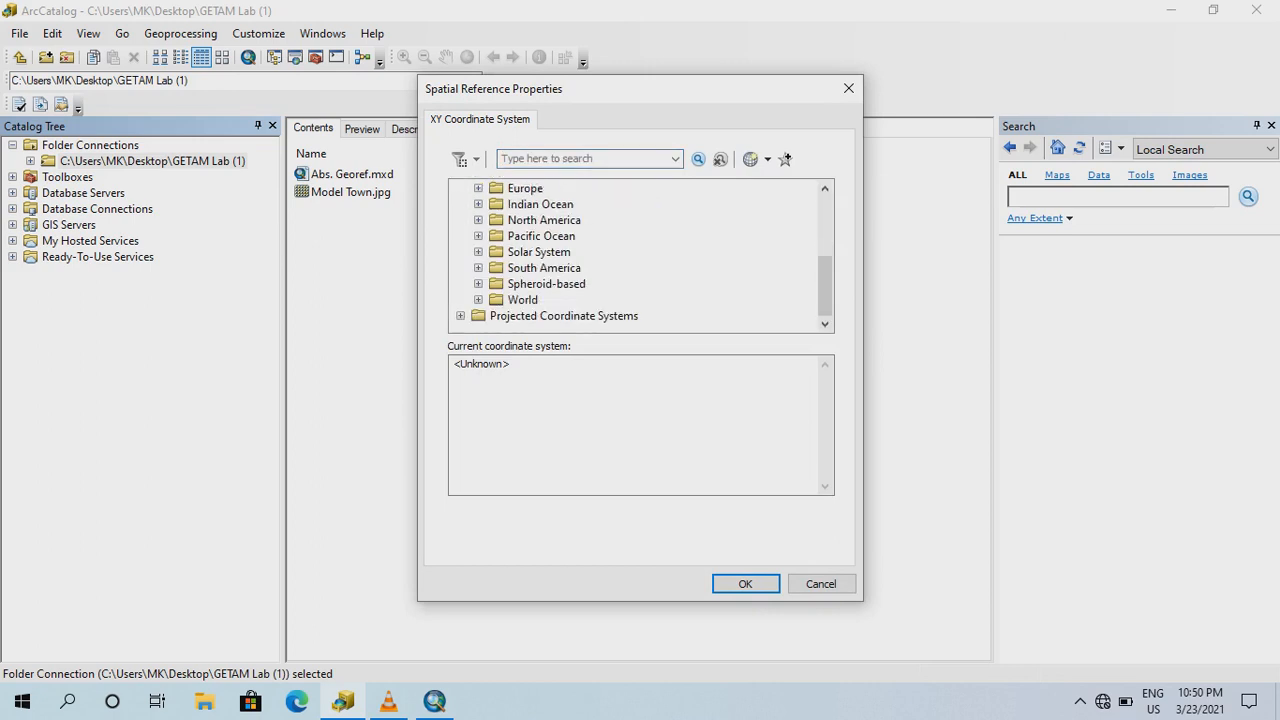
click(478, 300)
scroll(640, 255, down, 7)
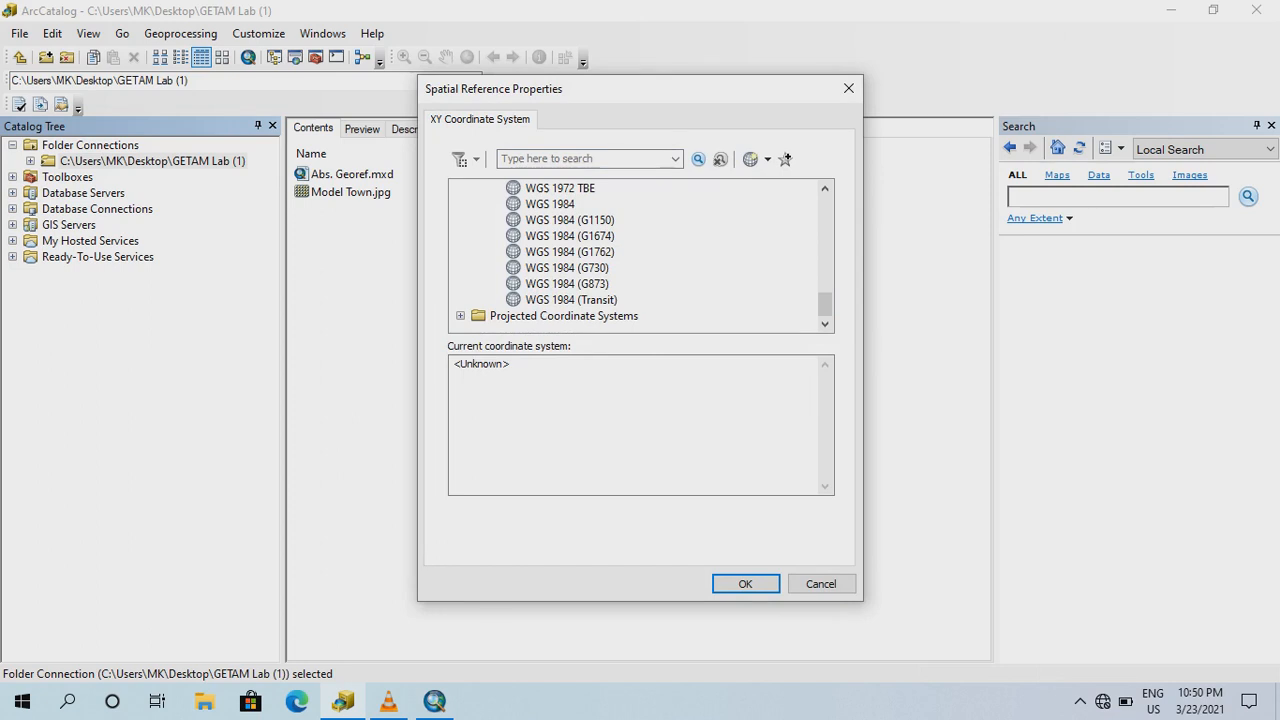
click(550, 204)
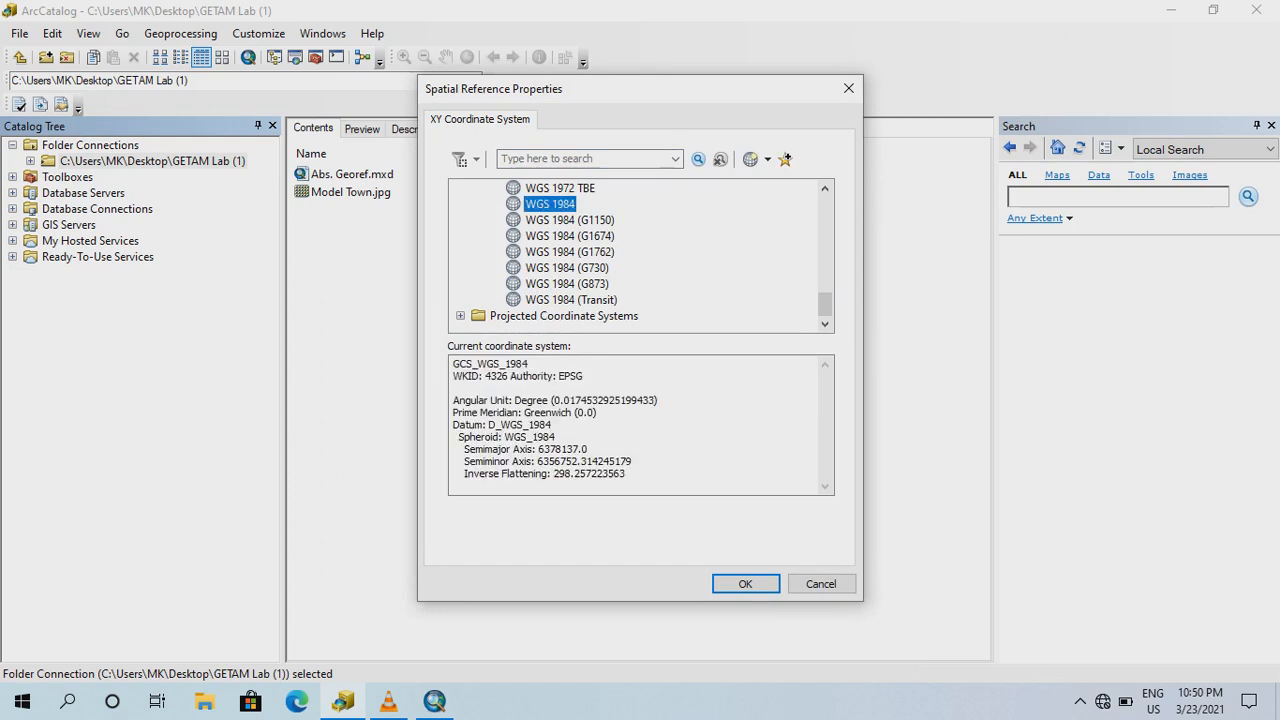
click(745, 583)
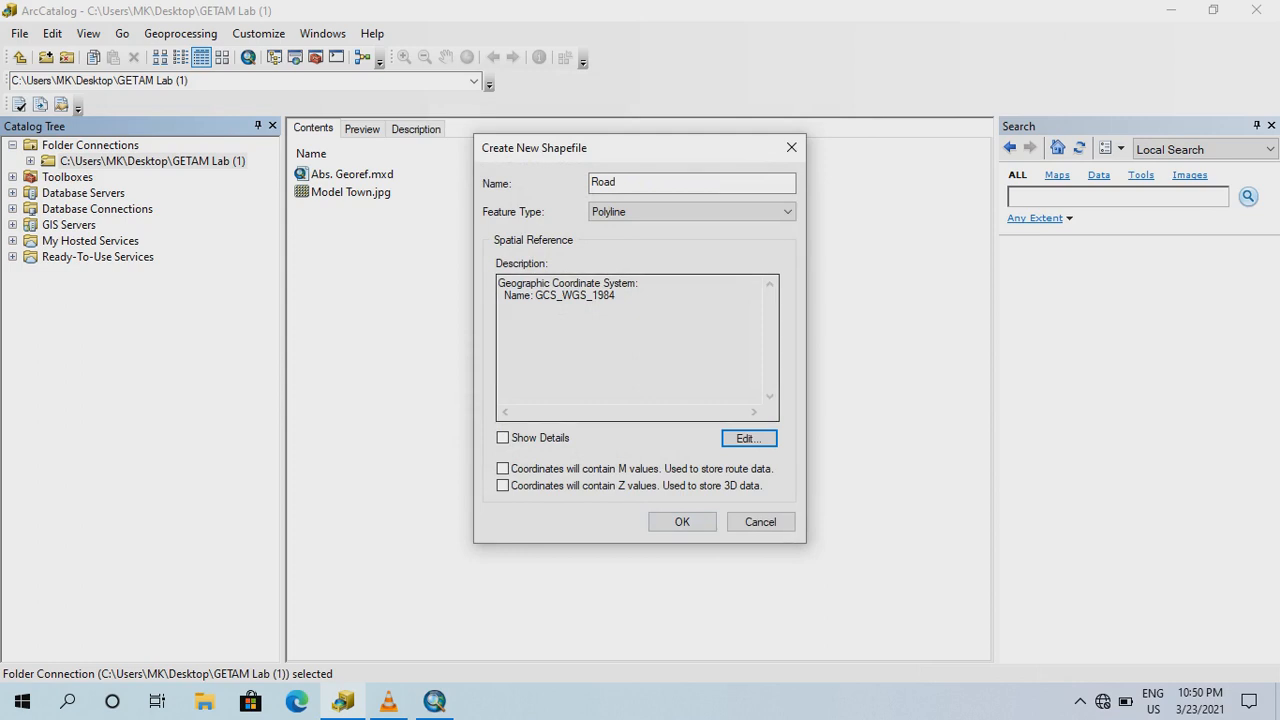
drag(498, 283, 613, 295)
click(499, 319)
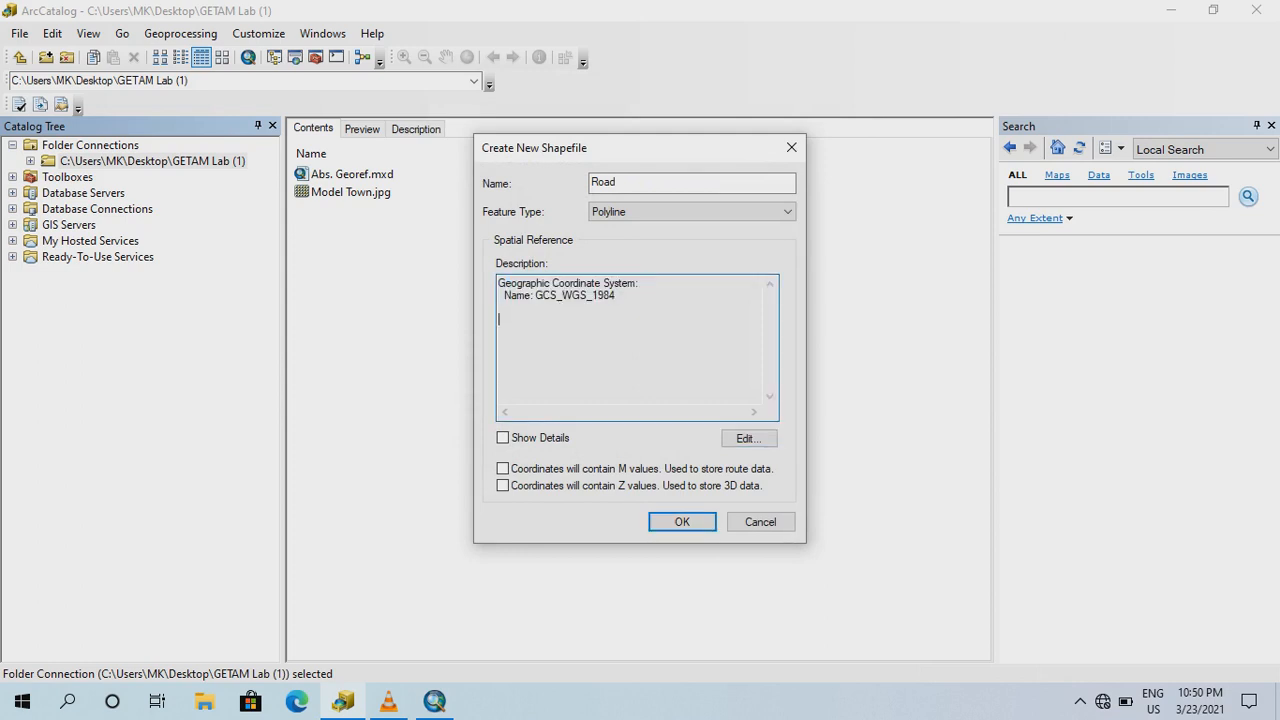
key(Return)
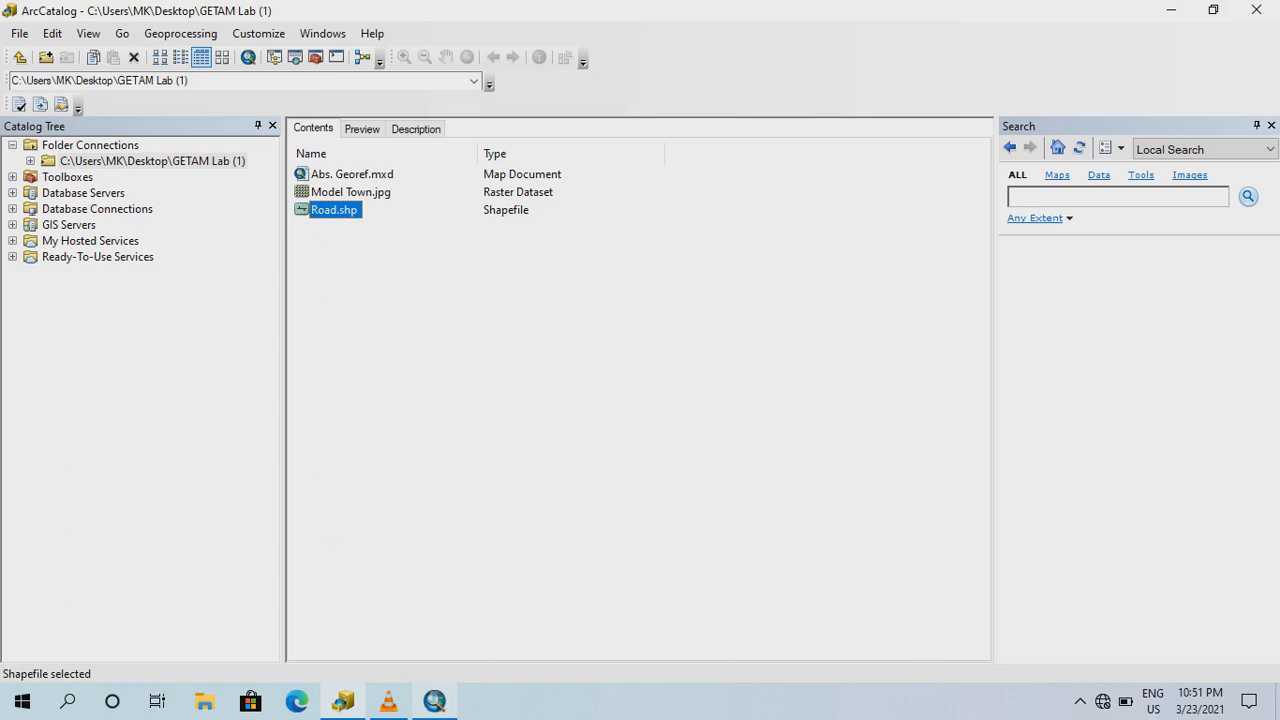
Switch to ArcMap and open the Abs. Georef map document from the GETAM Lab (1) folder
mouse_move(434, 701)
click(433, 615)
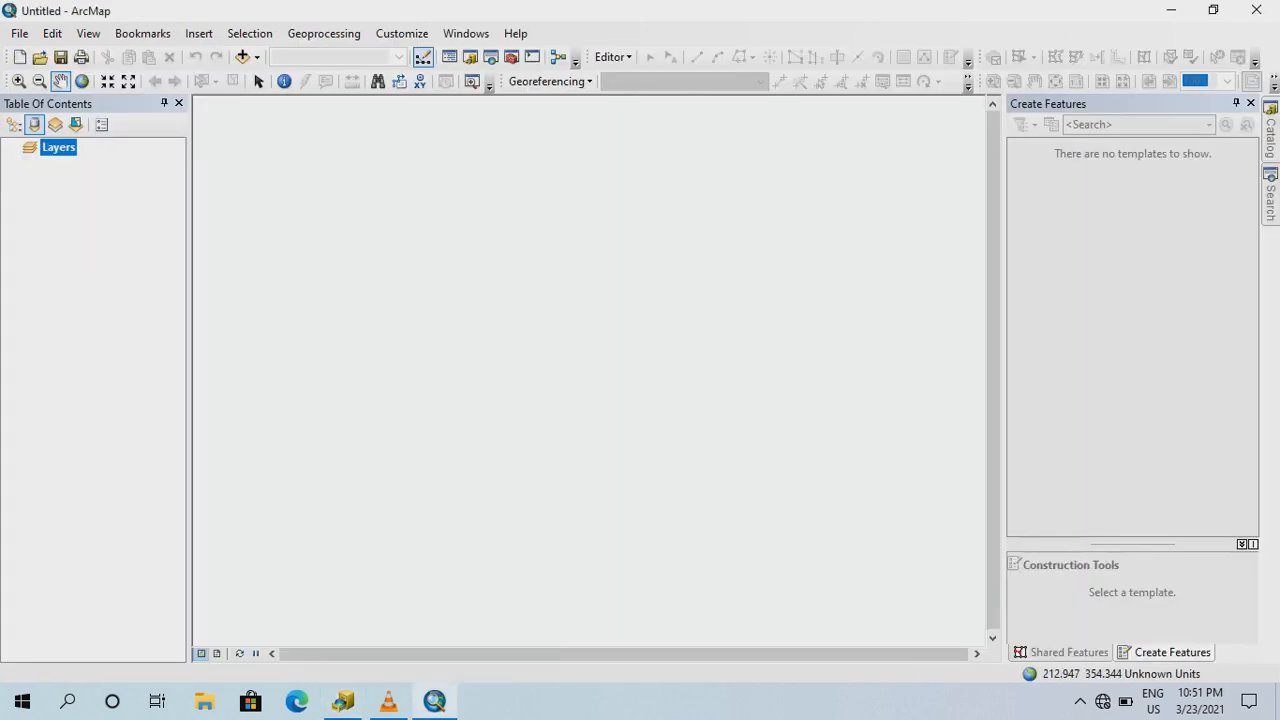
click(19, 33)
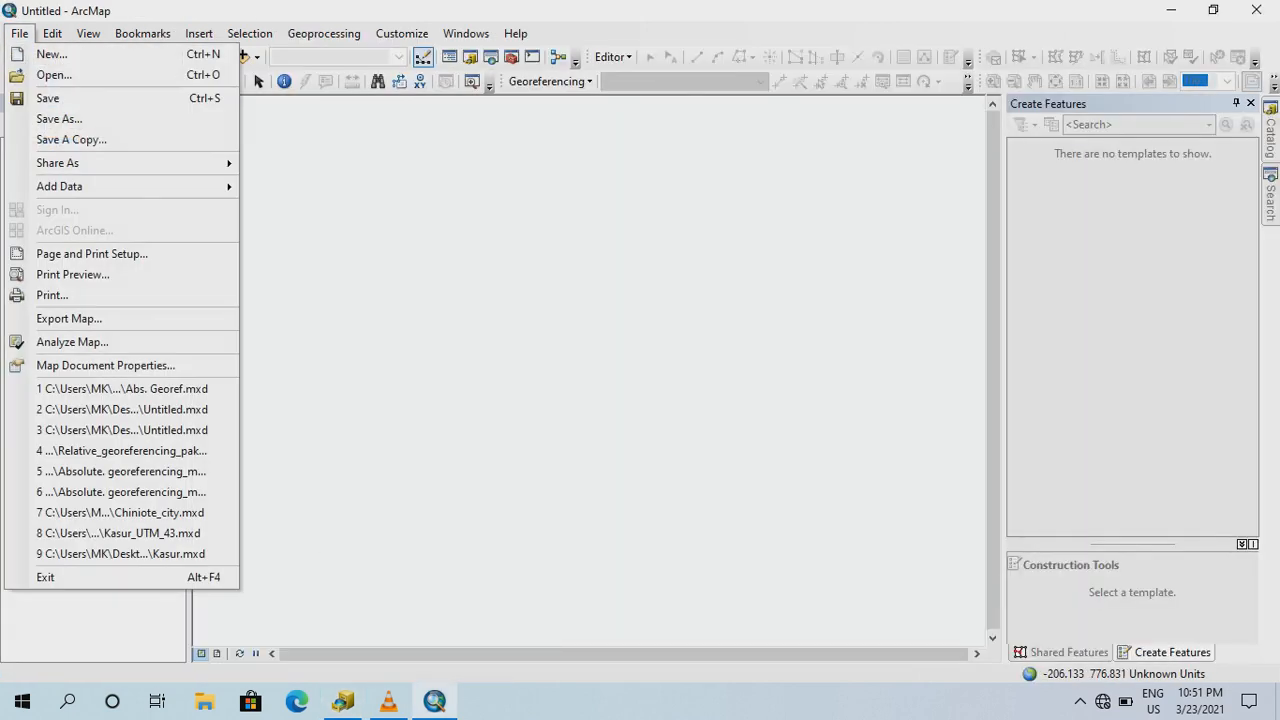
click(54, 75)
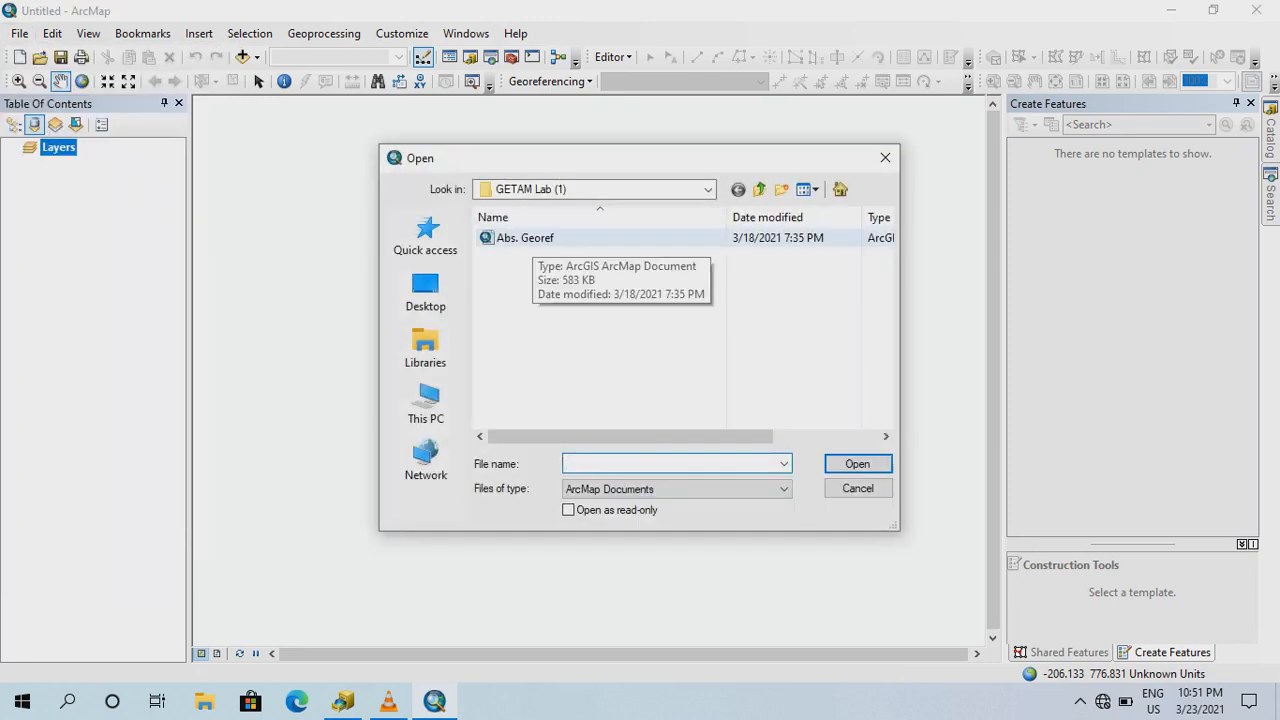
click(525, 238)
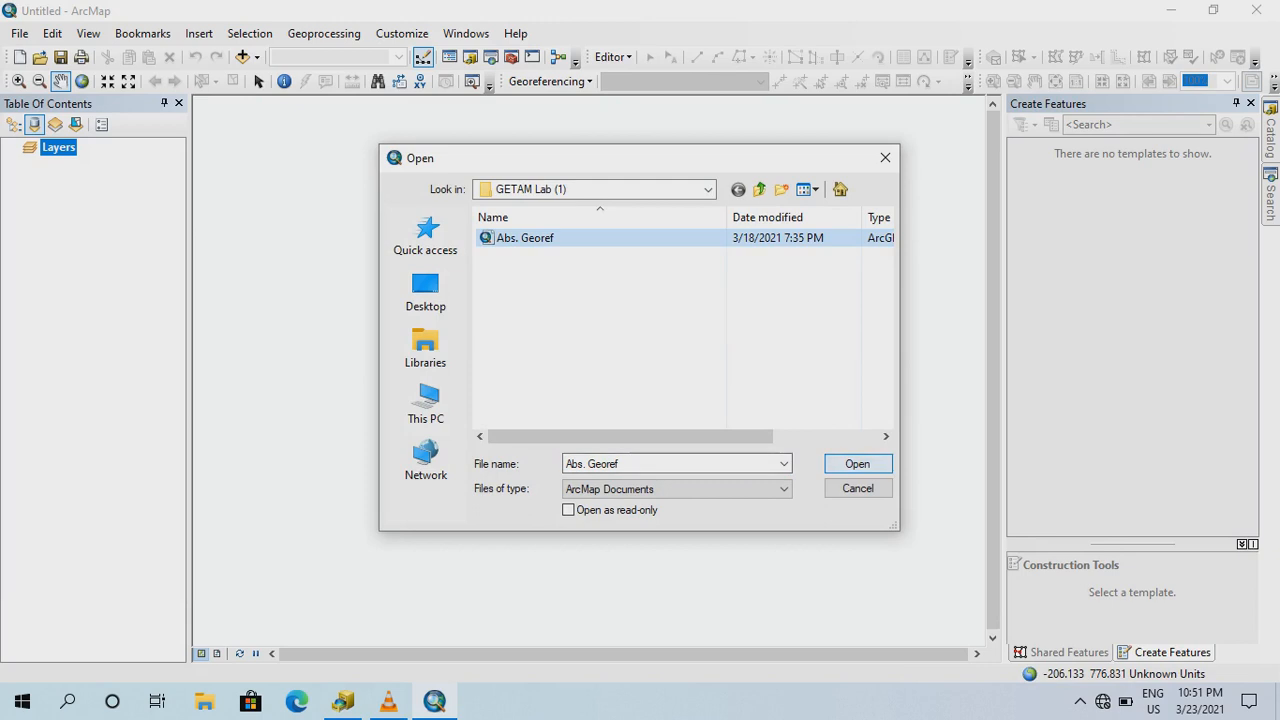
click(857, 464)
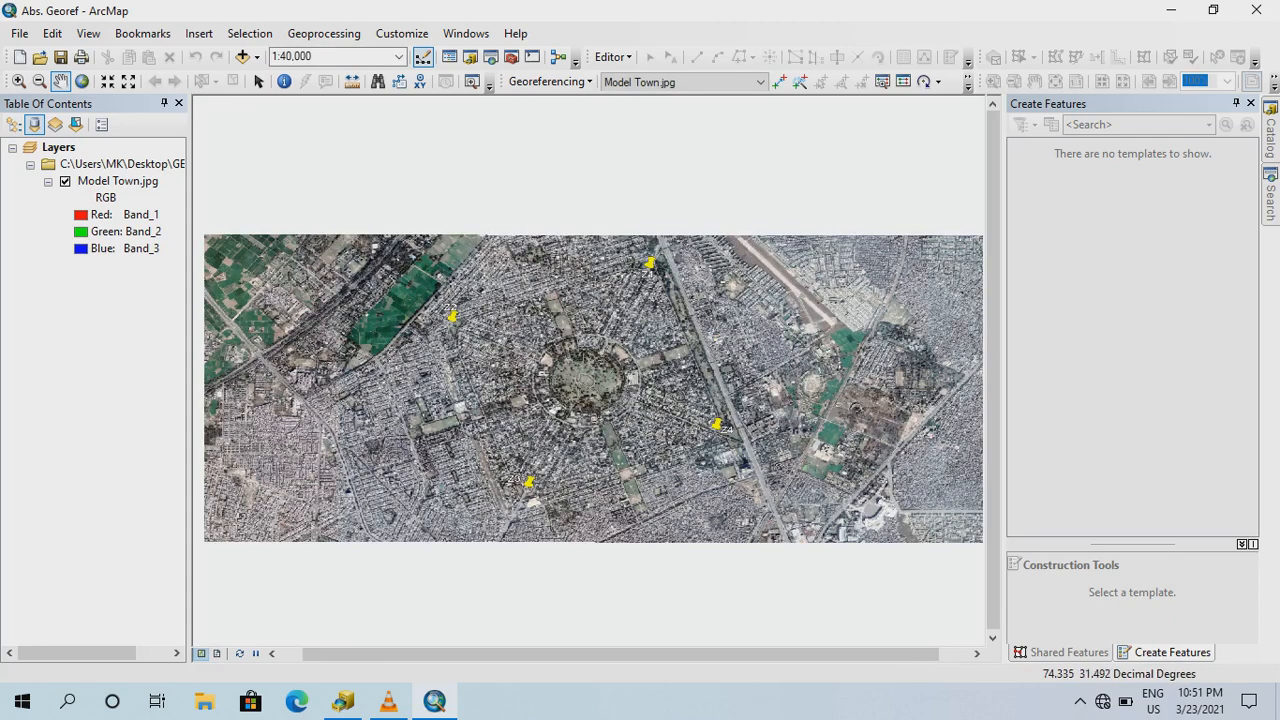
Add the Road.shp shapefile to the map and select the Model Town.jpg layer
click(242, 57)
click(456, 269)
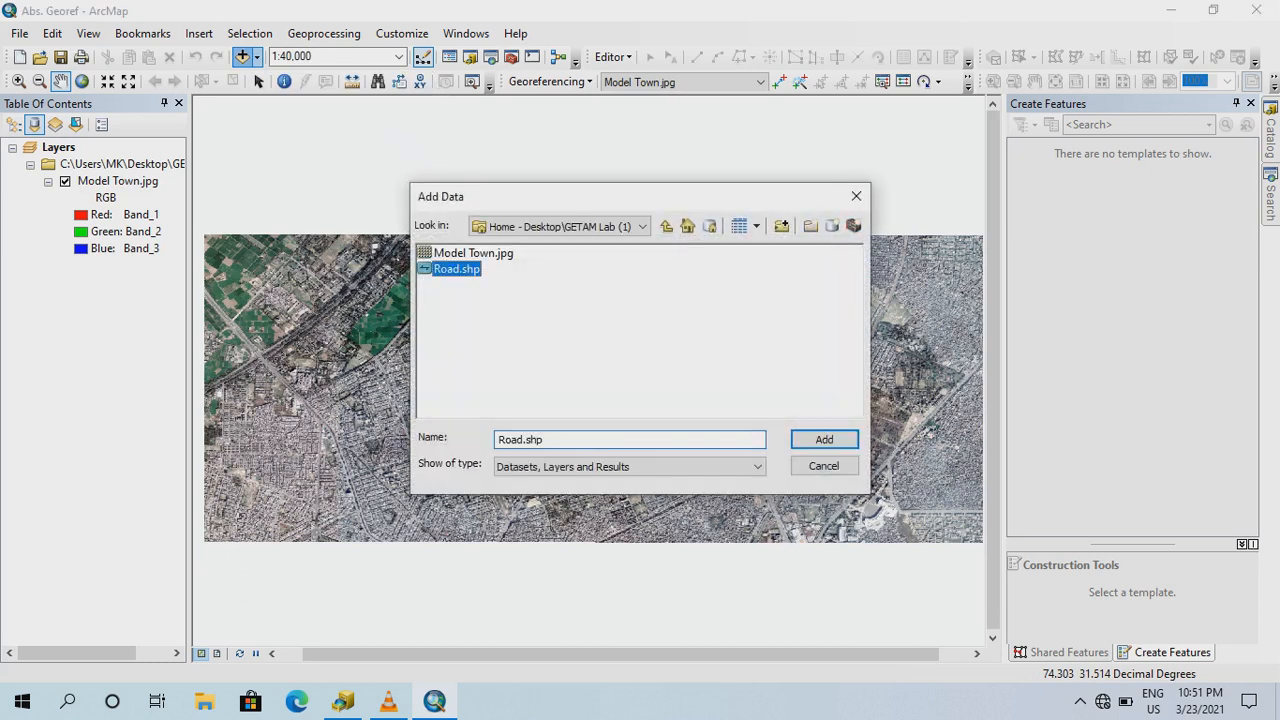
click(824, 440)
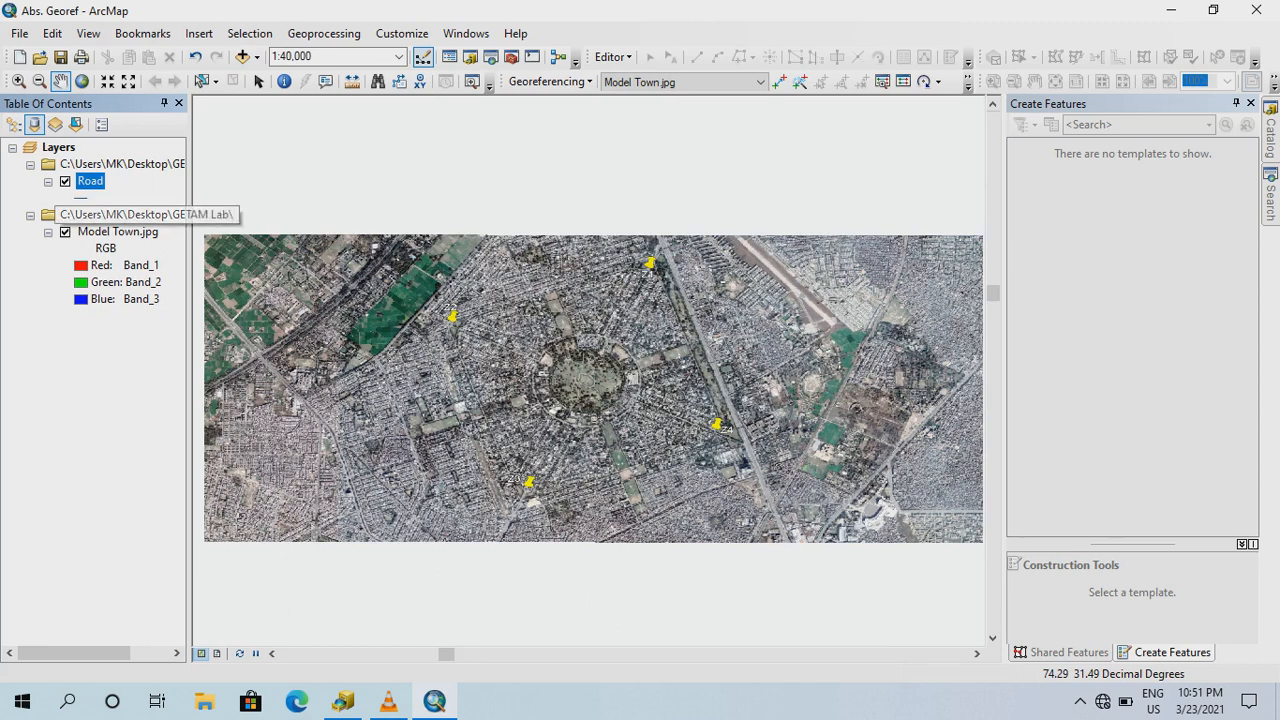
click(118, 232)
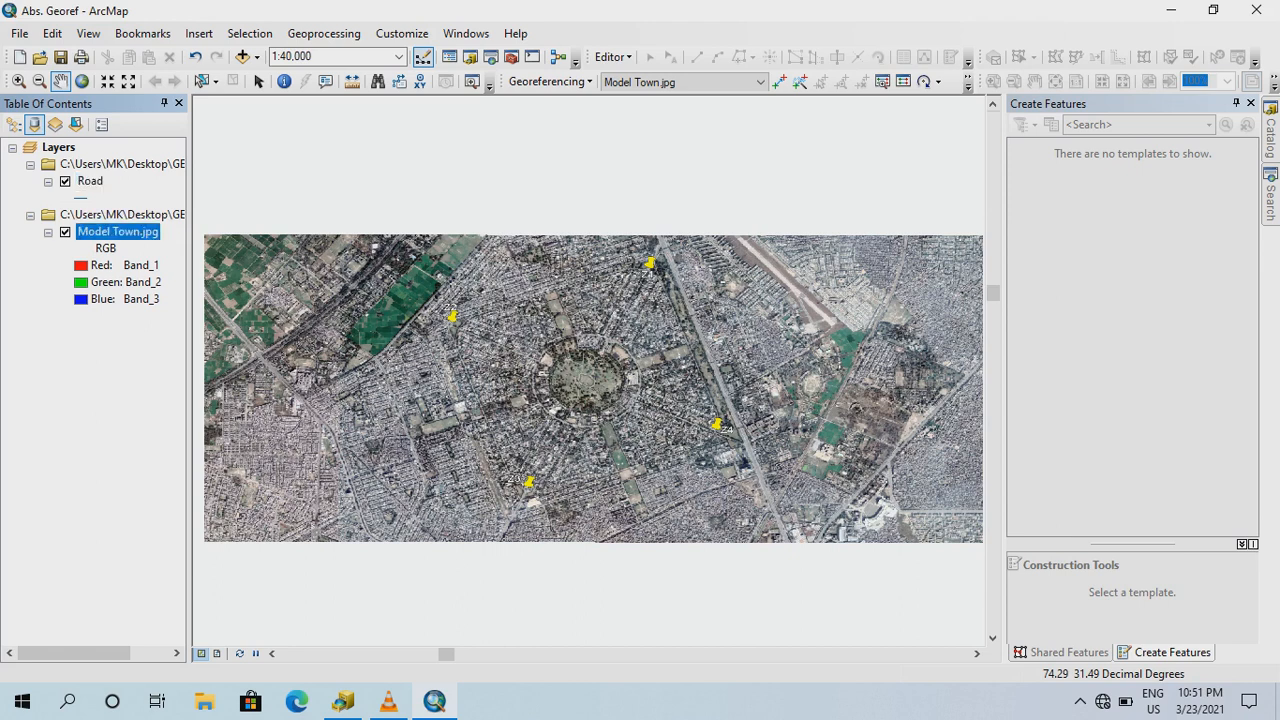
Symbolize the Road layer with the Highway line symbol at a width of 2
click(88, 197)
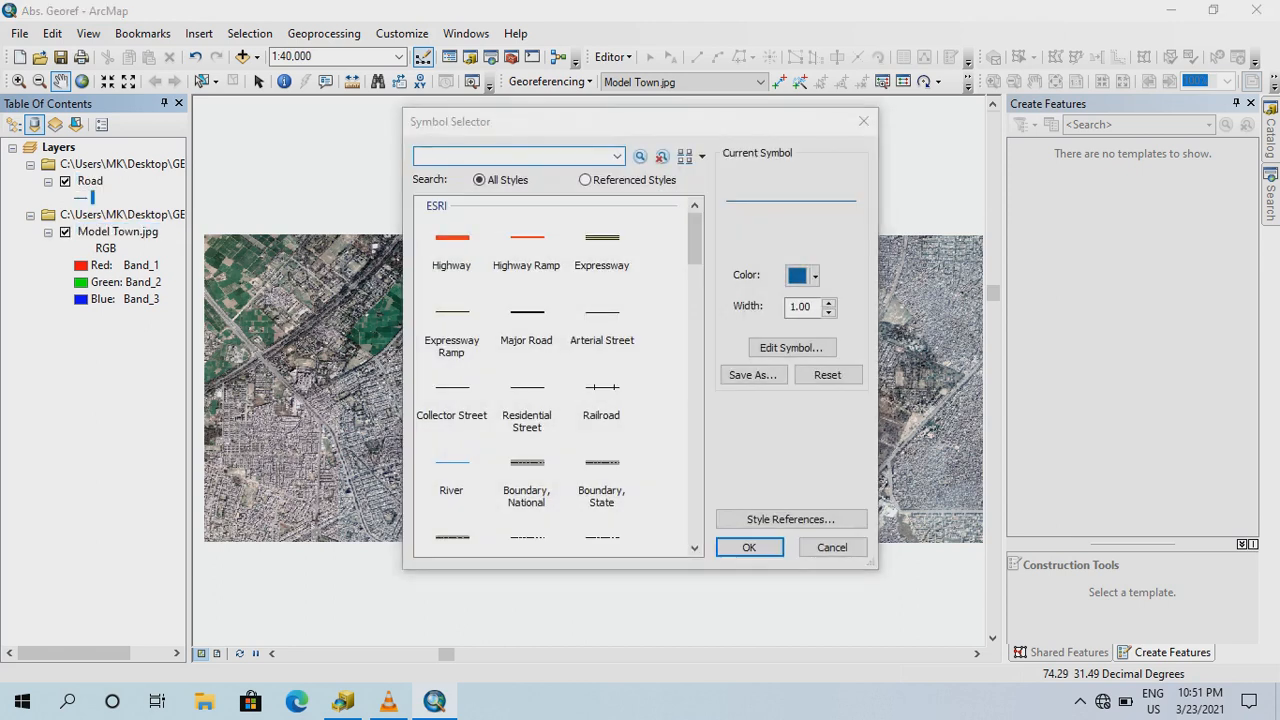
click(832, 547)
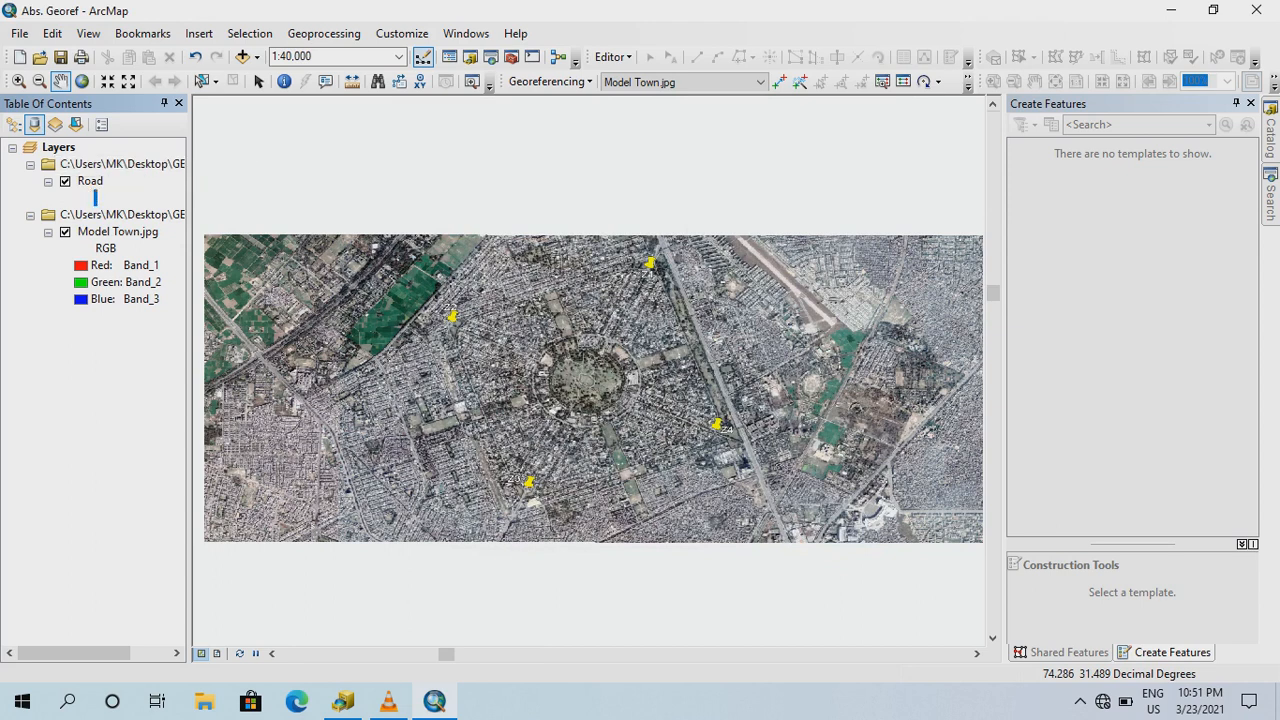
click(88, 197)
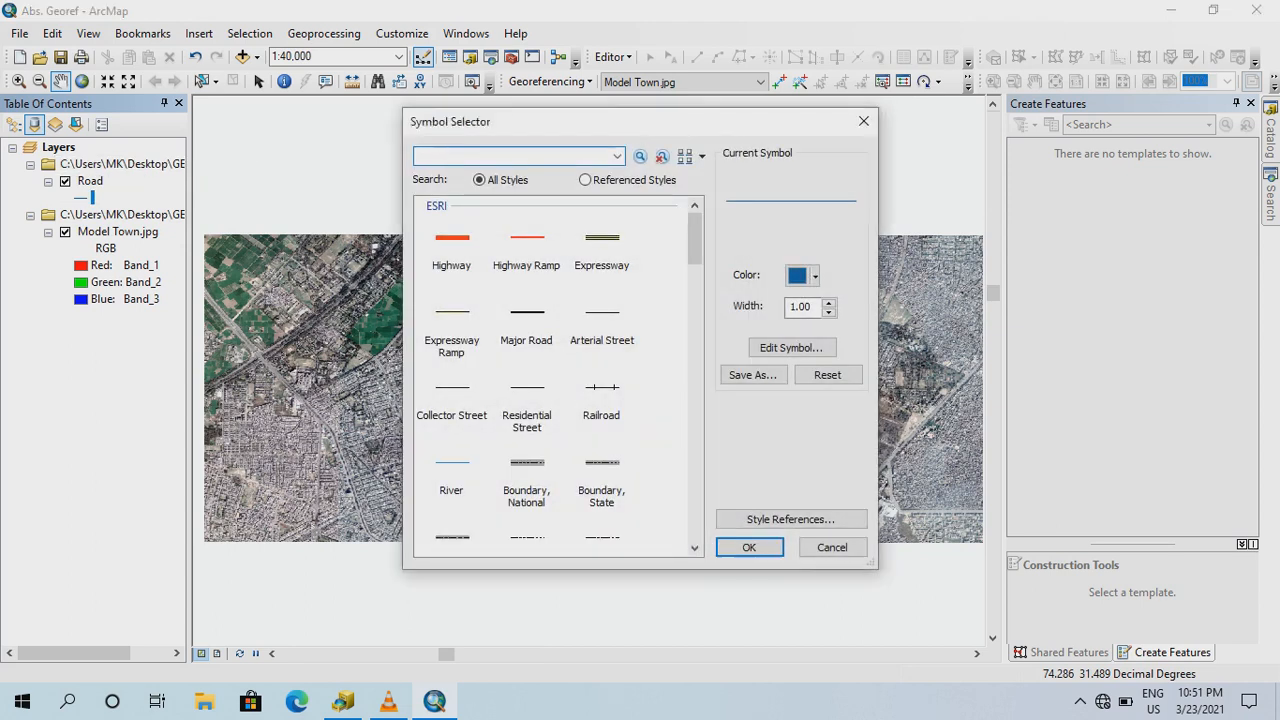
click(451, 248)
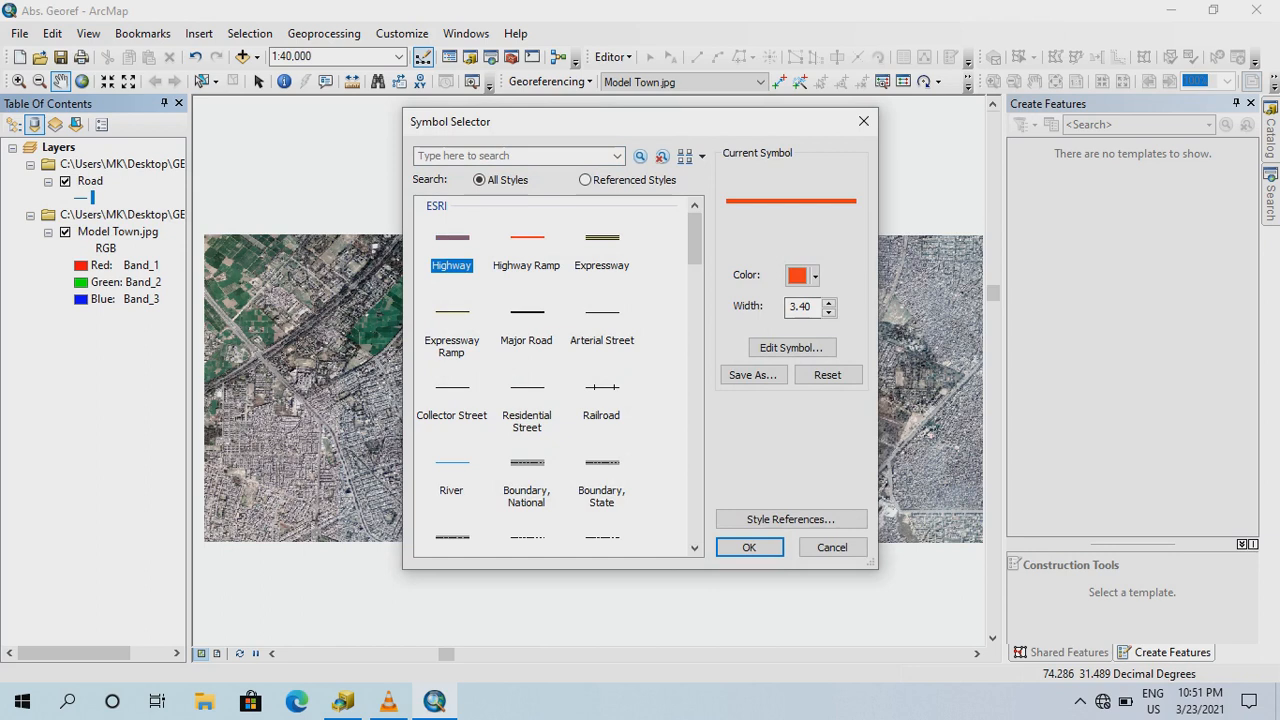
click(828, 312)
click(802, 307)
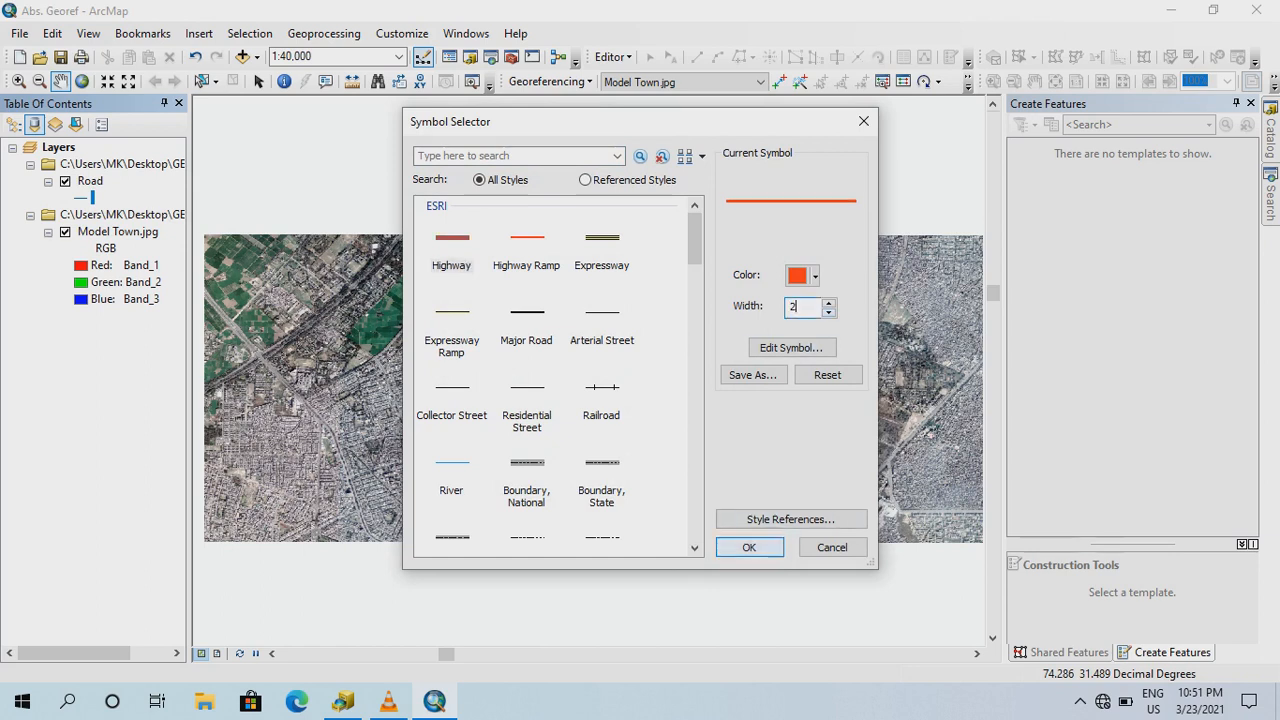
click(749, 547)
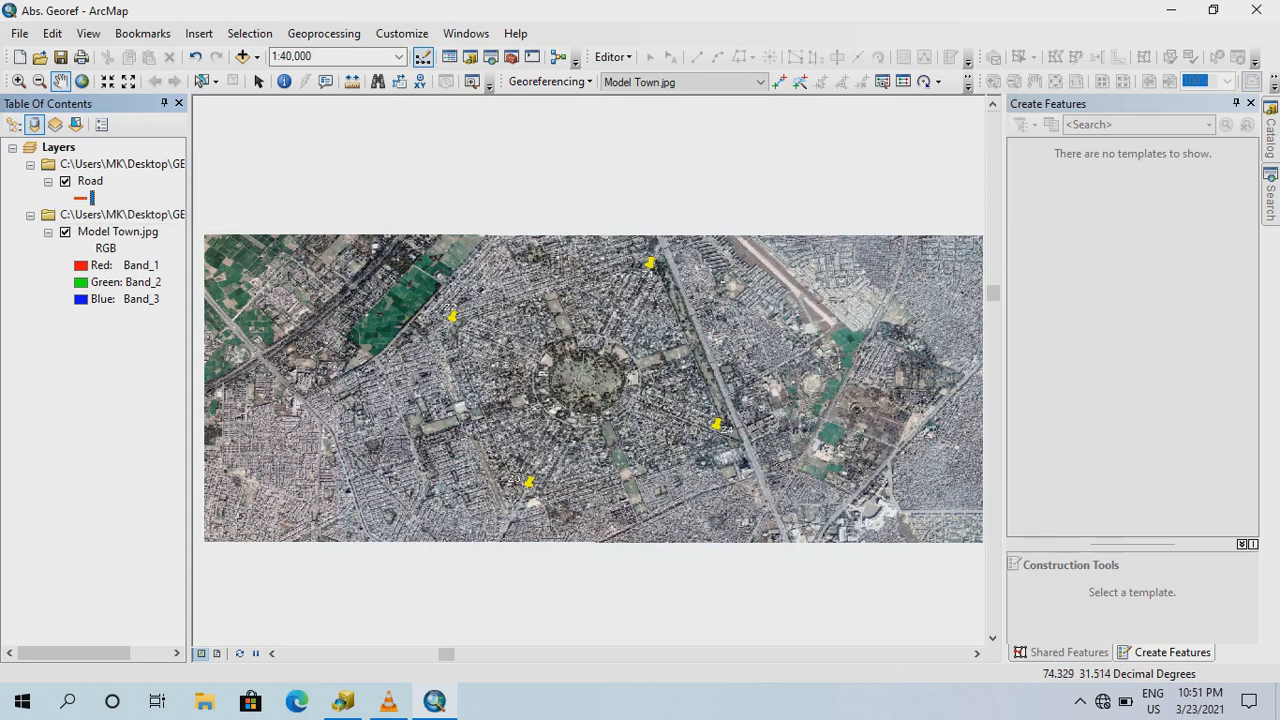
Hide the Editor toolbar and display it again
click(612, 56)
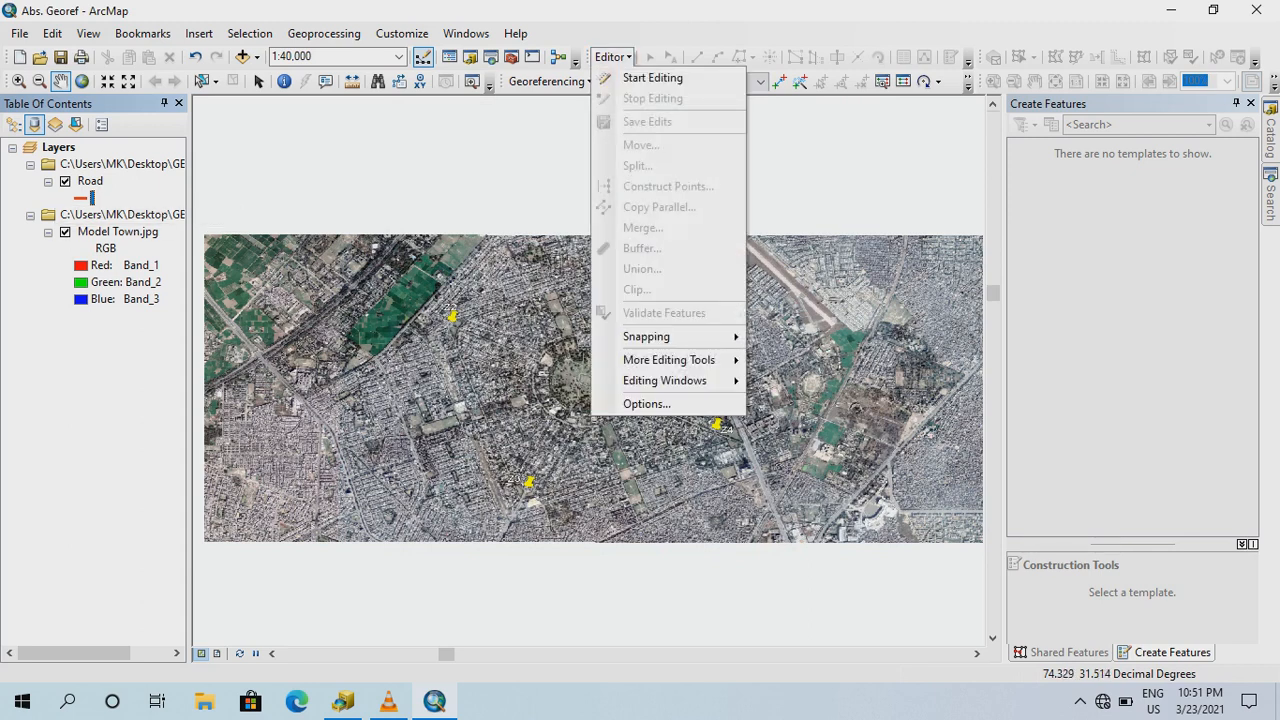
click(612, 57)
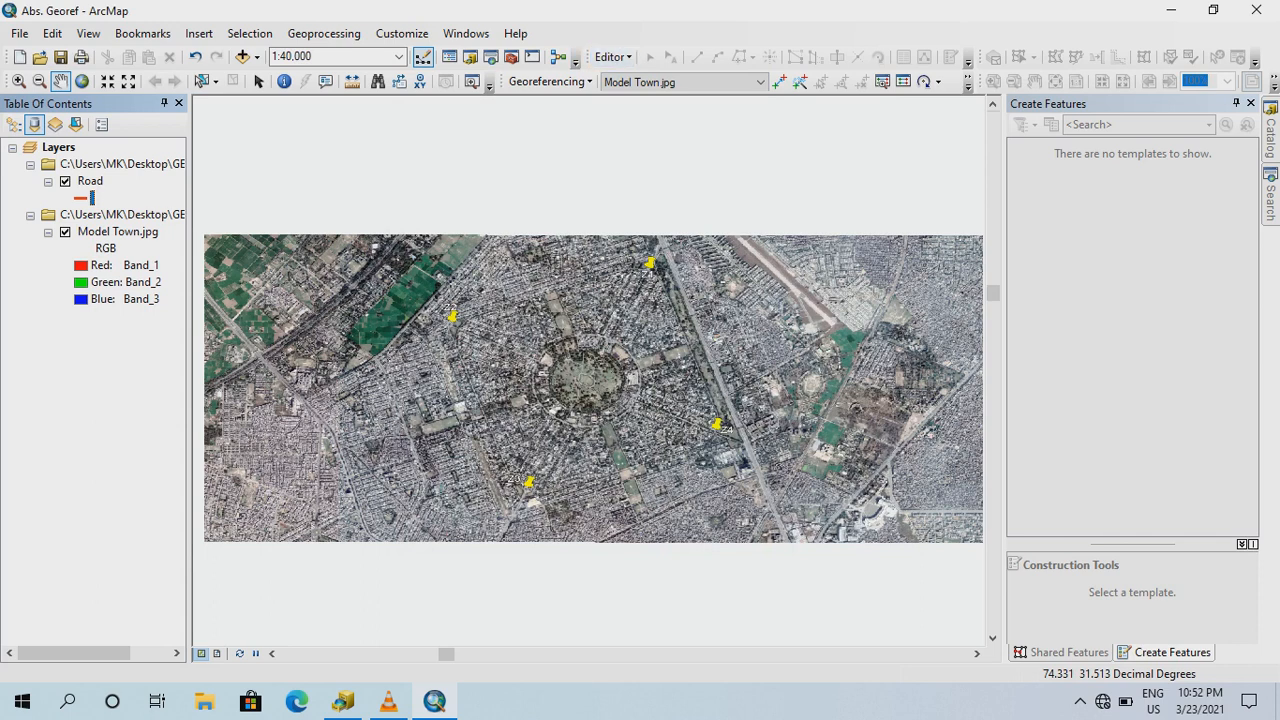
right_click(771, 36)
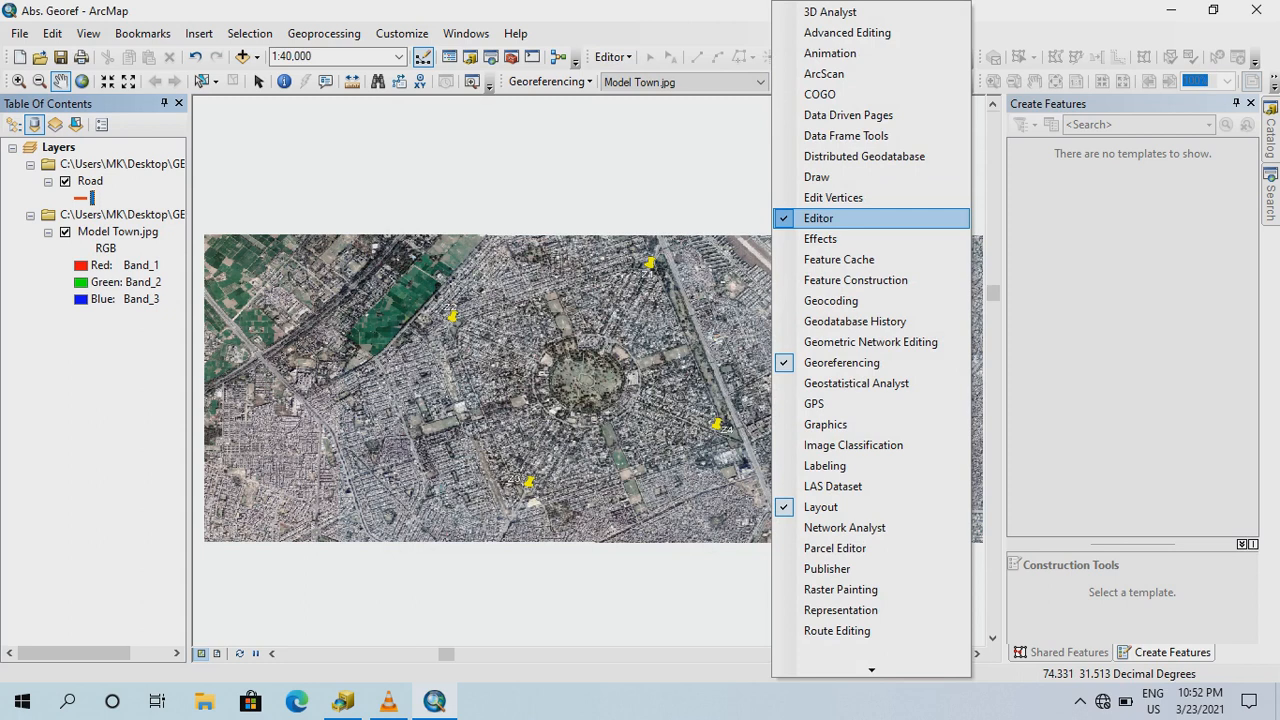
click(818, 218)
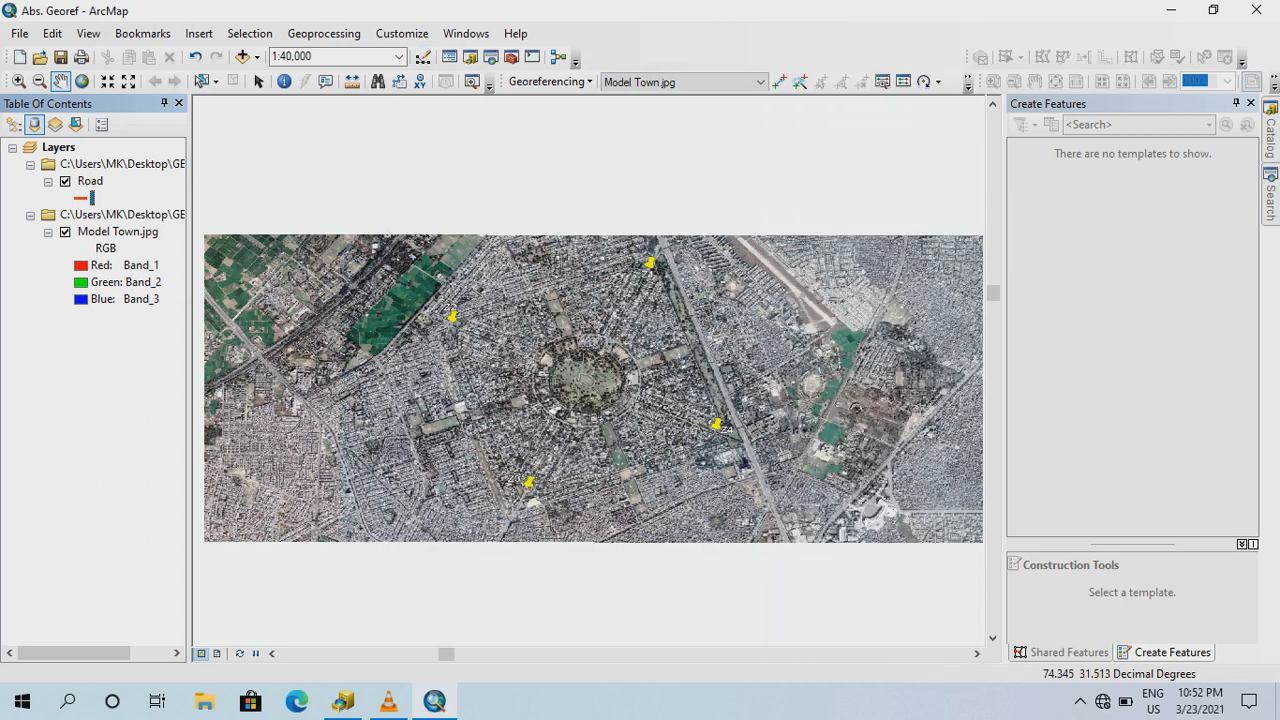
right_click(746, 56)
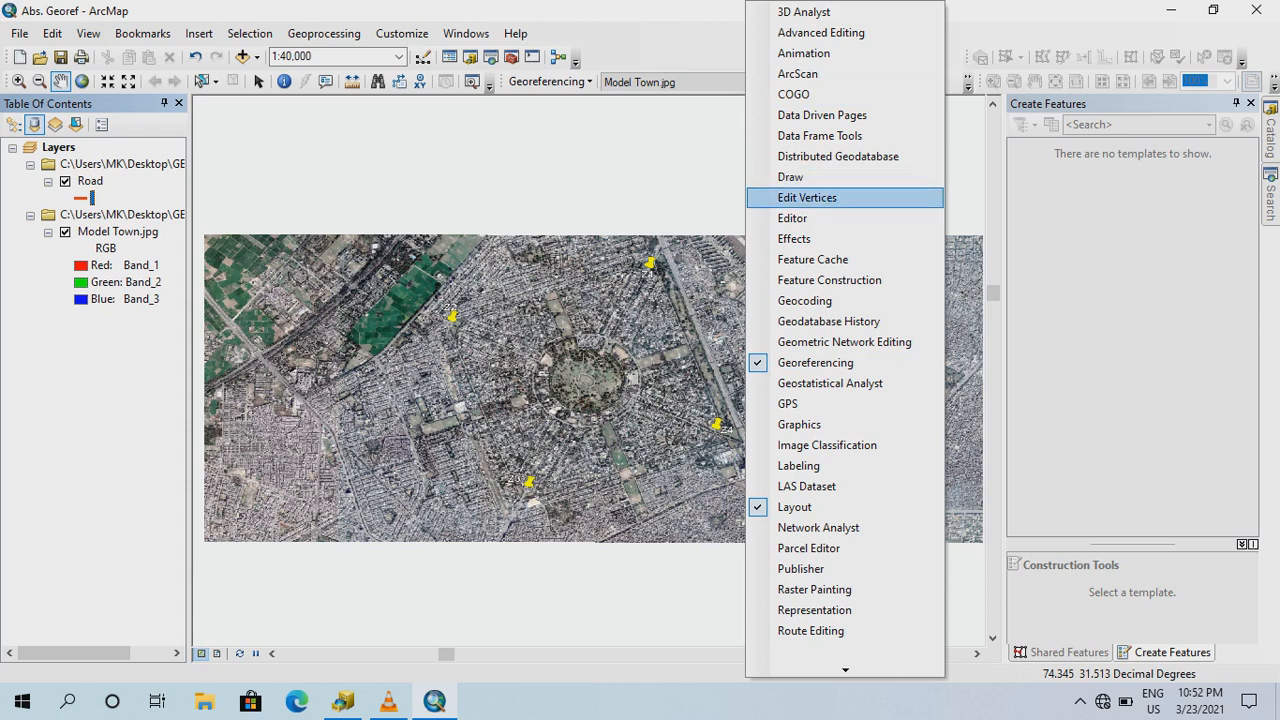
click(818, 218)
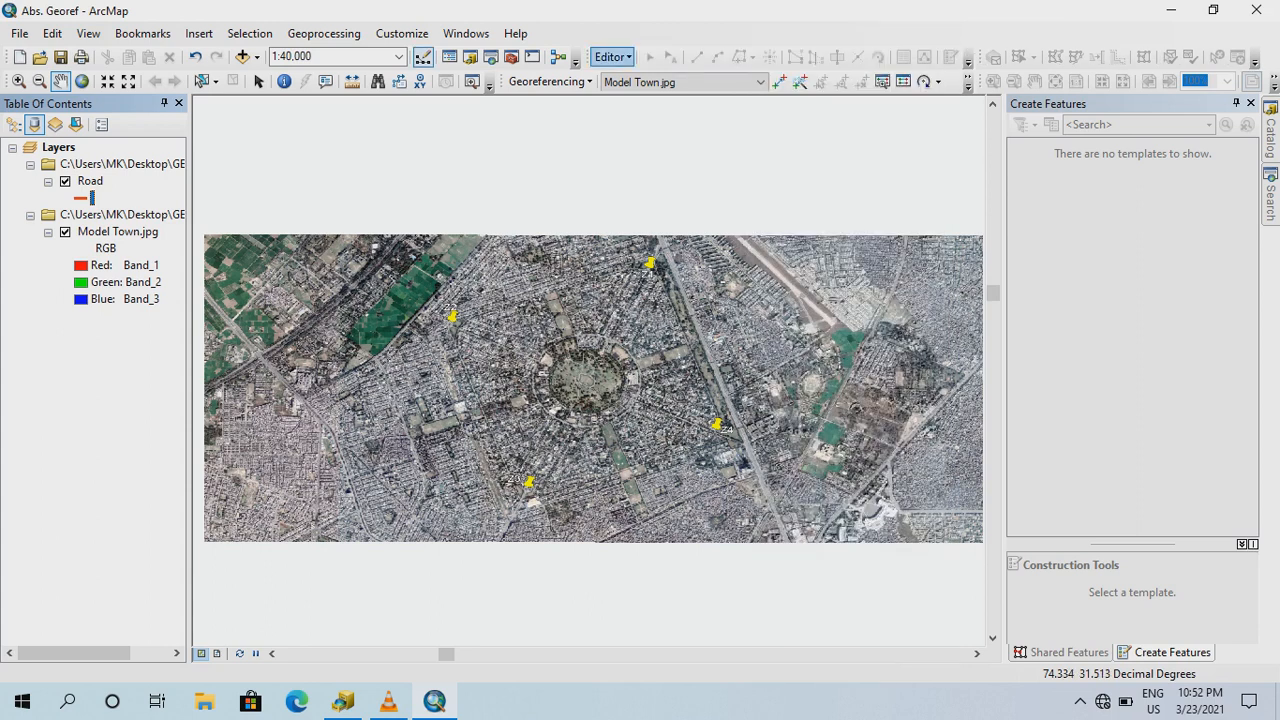
Start an edit session despite the spatial reference warning and choose the Road template for drawing lines
click(611, 57)
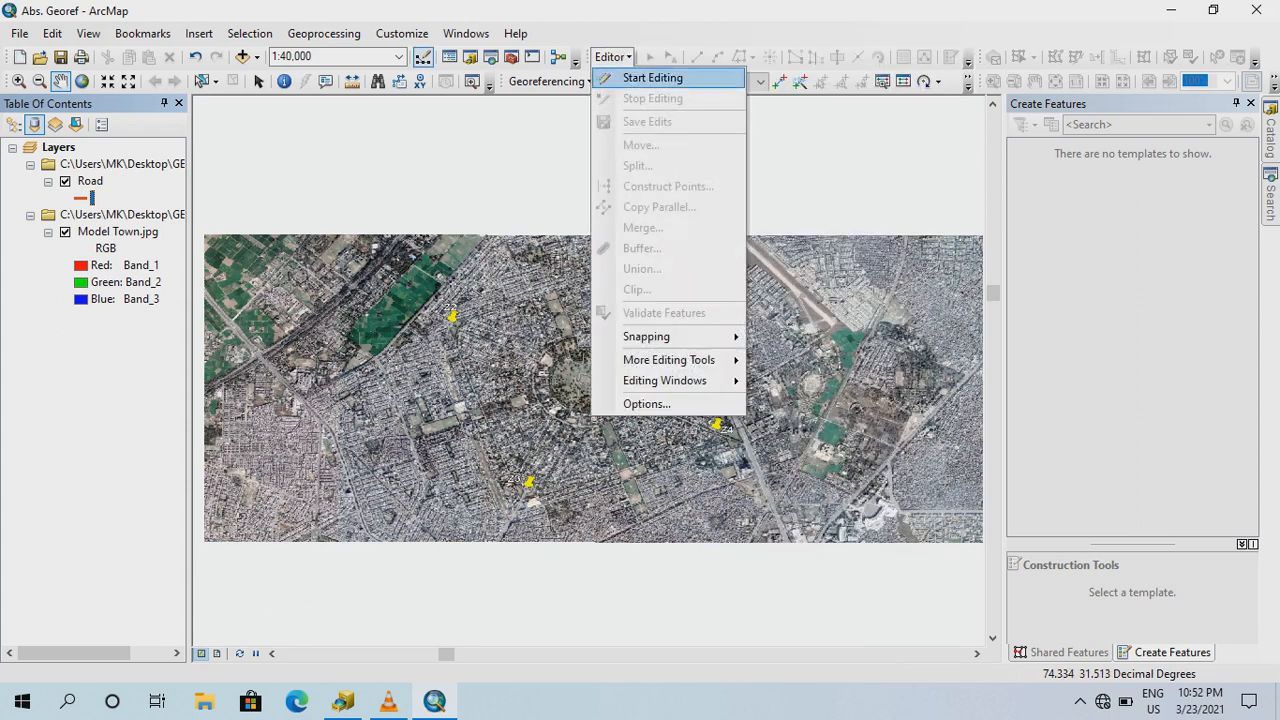
click(657, 77)
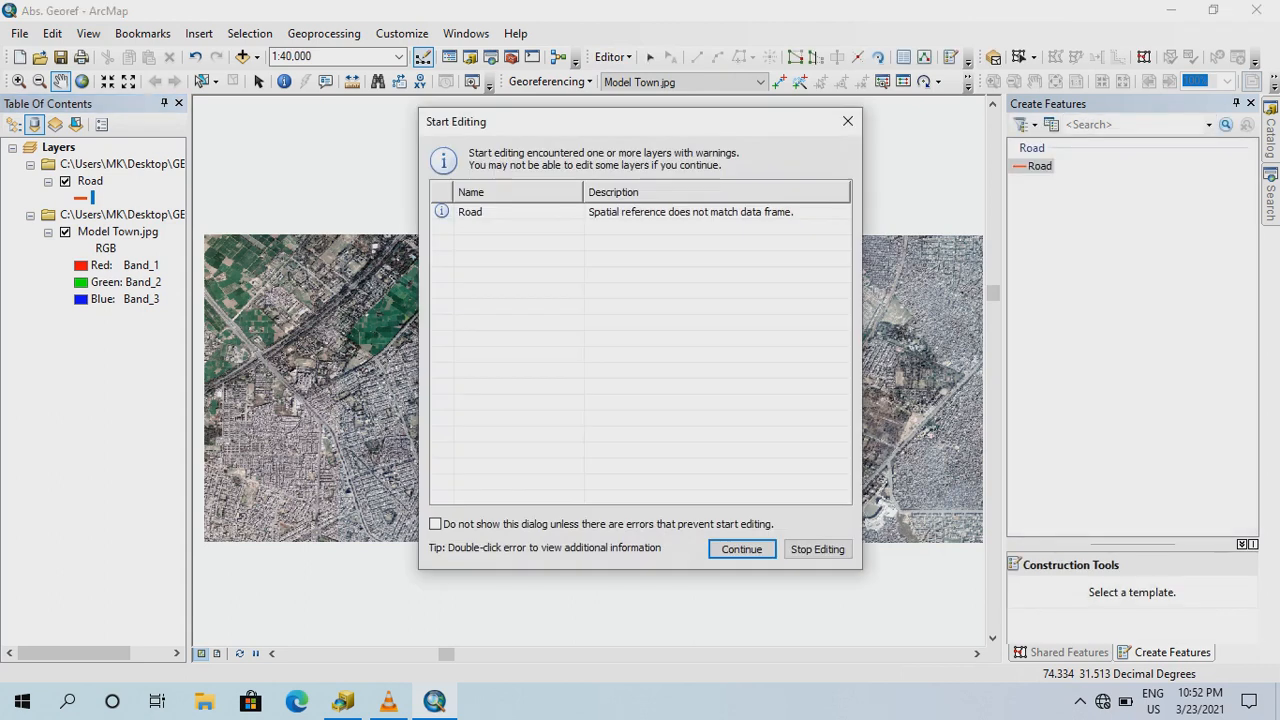
click(741, 549)
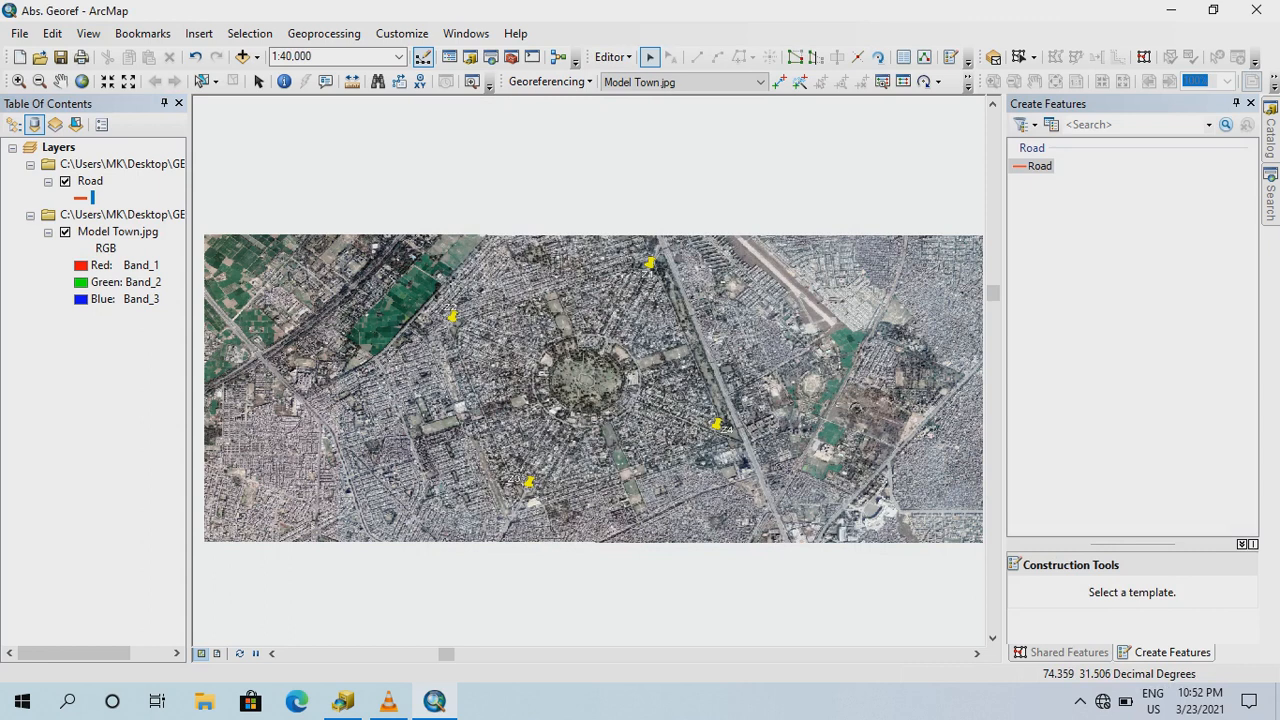
click(1040, 166)
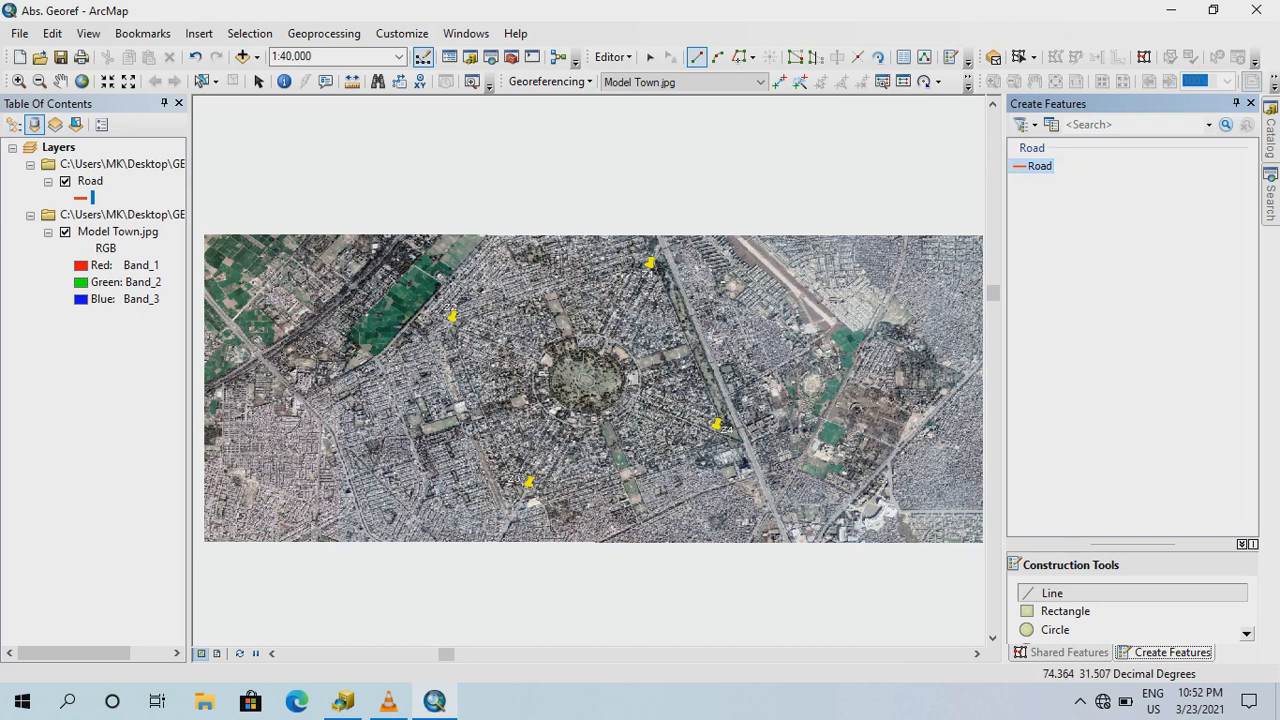
Digitize the main highway as one Road line from the image's northern edge near Z1, past Z4, to its southern edge
scroll(588, 360, up, 2)
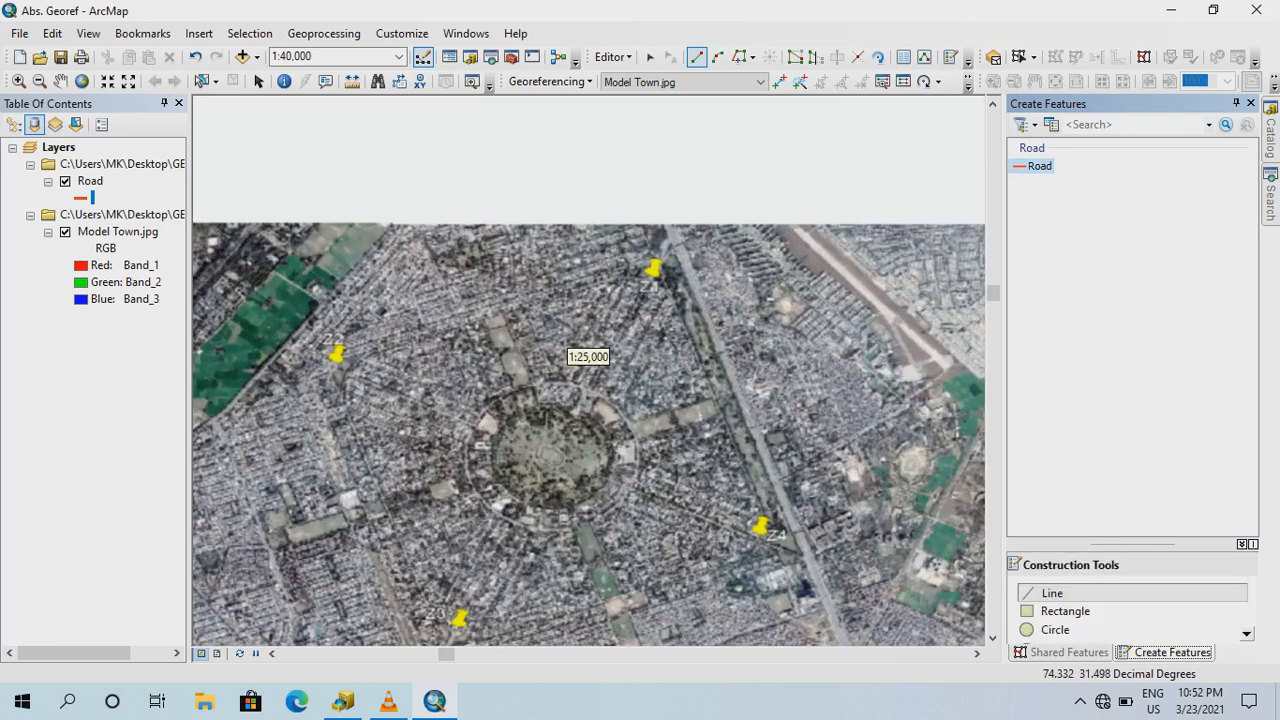
scroll(588, 360, up, 1)
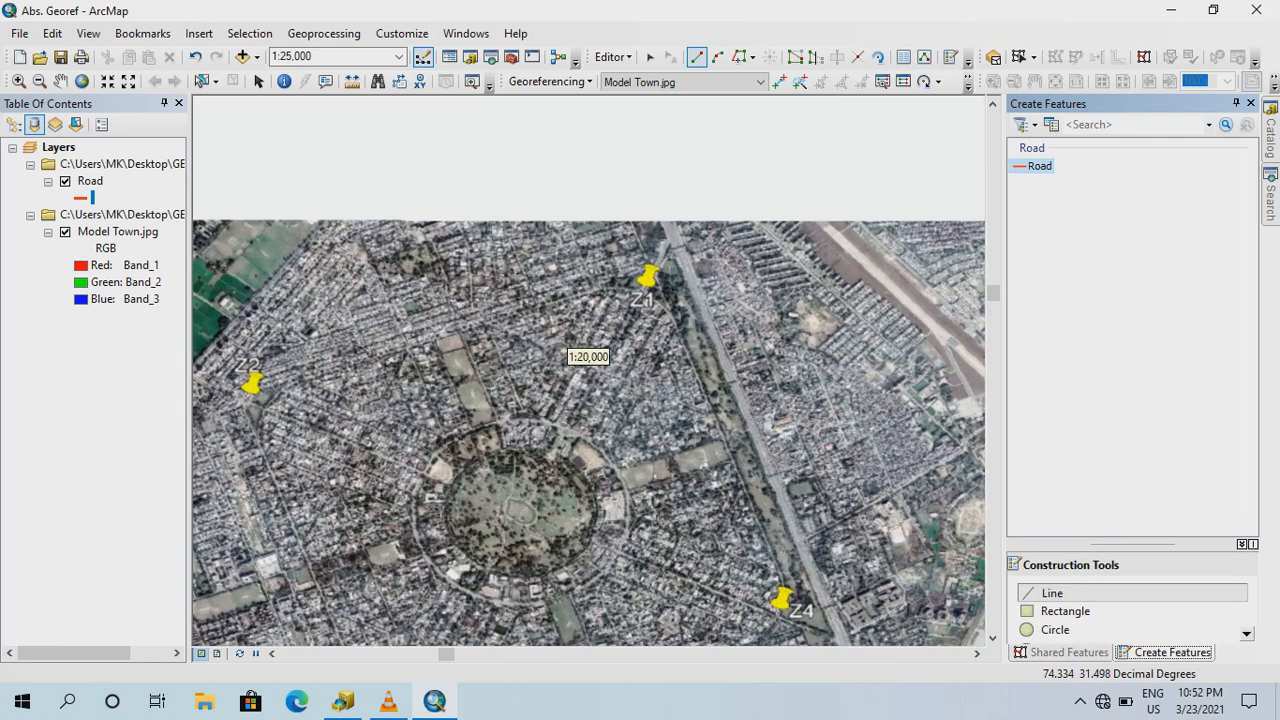
scroll(588, 360, up, 3)
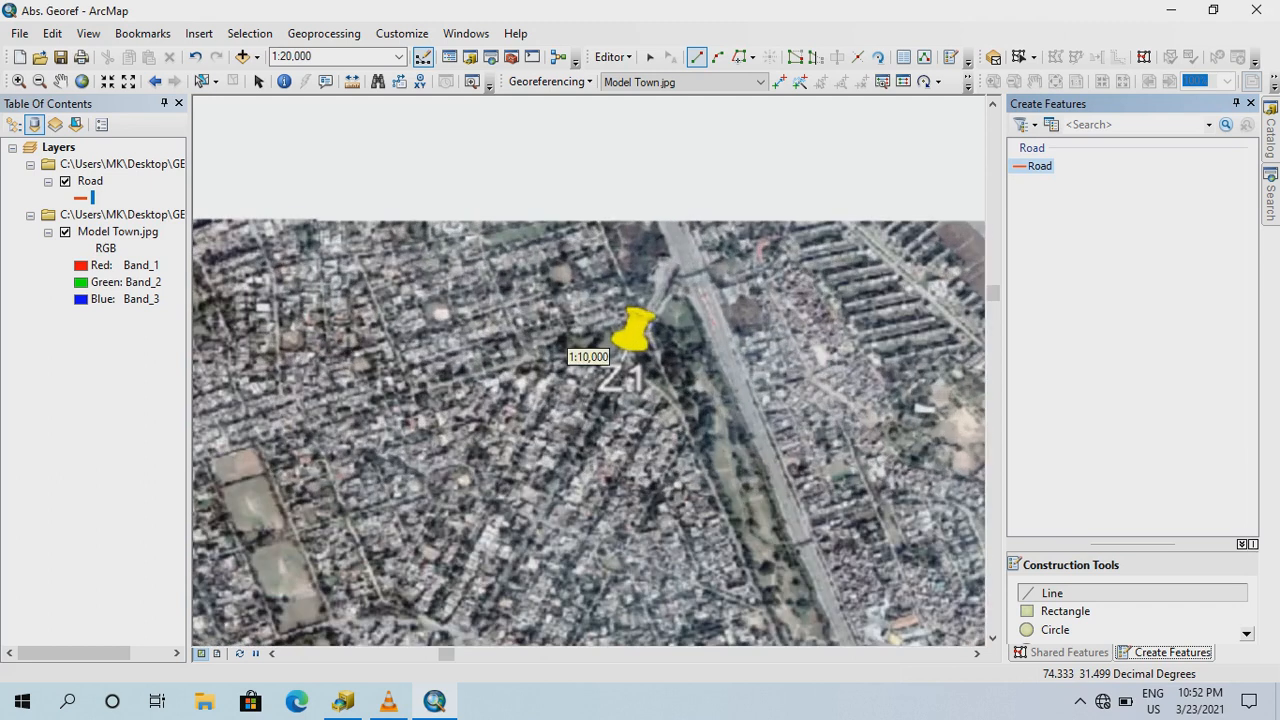
click(677, 221)
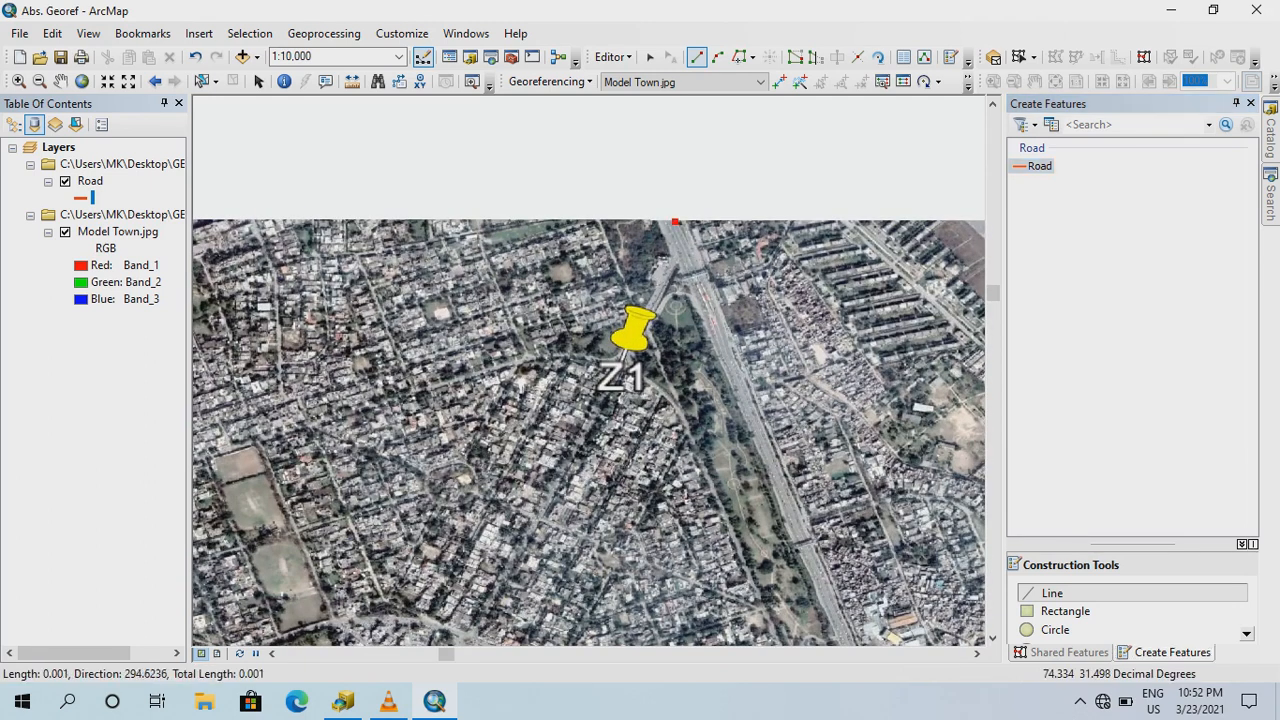
drag(776, 468, 721, 337)
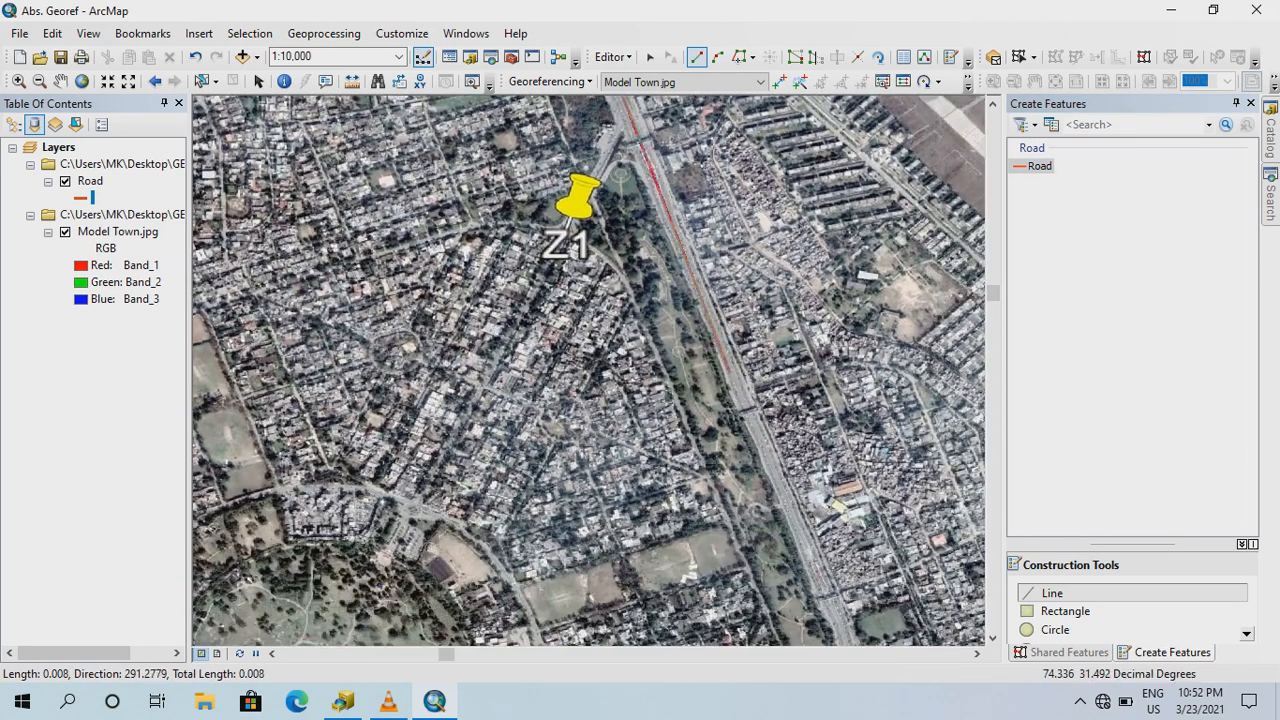
click(747, 408)
drag(811, 545, 661, 347)
click(686, 417)
drag(723, 485, 656, 296)
click(687, 396)
drag(708, 426, 639, 217)
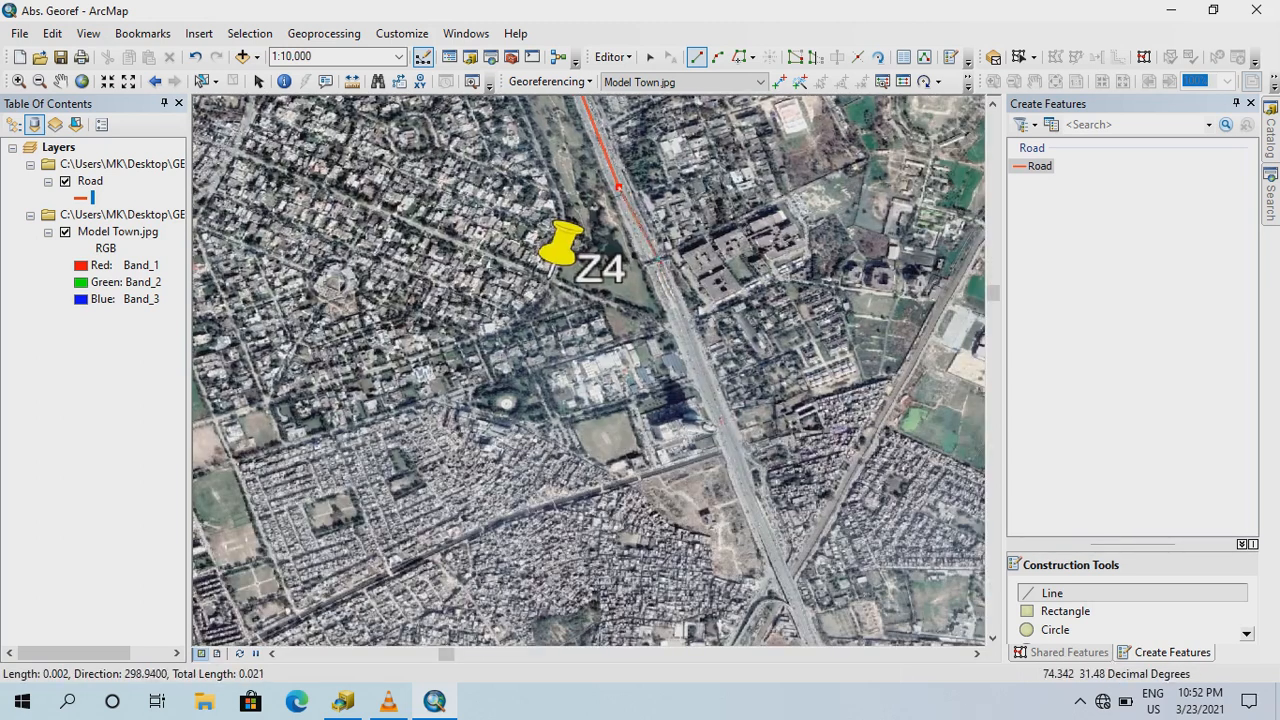
click(657, 260)
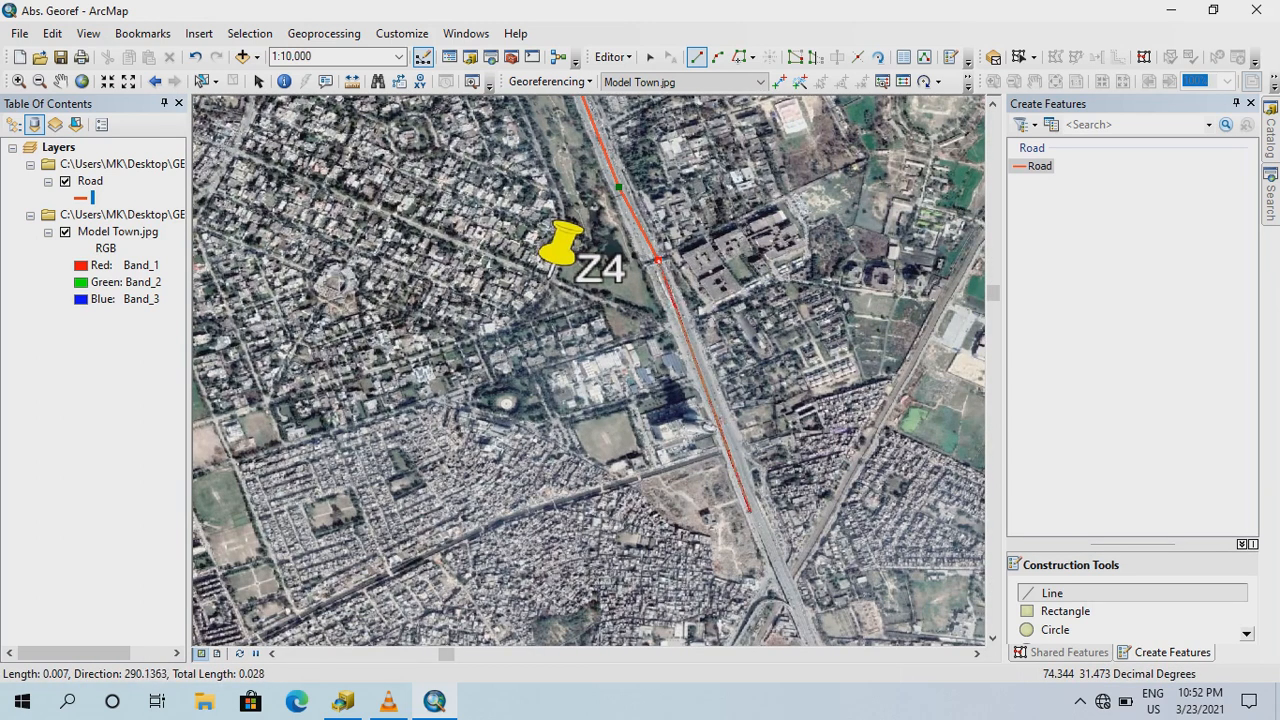
click(759, 522)
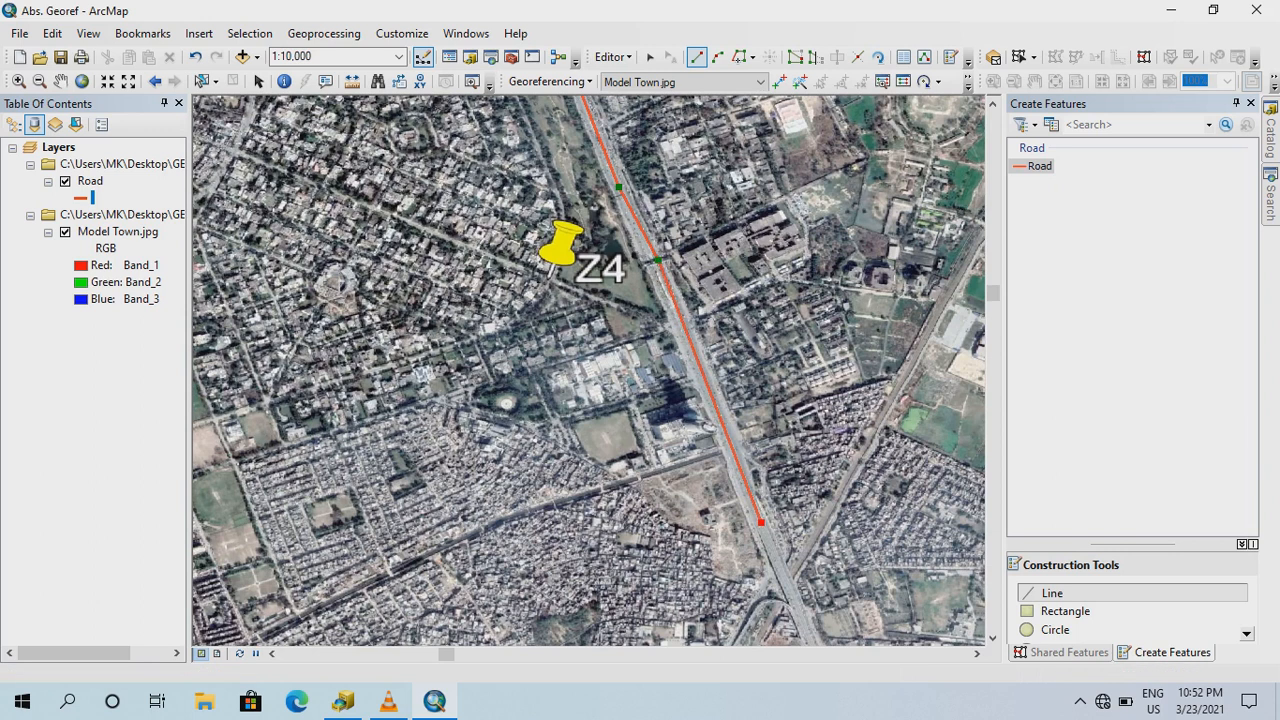
drag(760, 523, 679, 238)
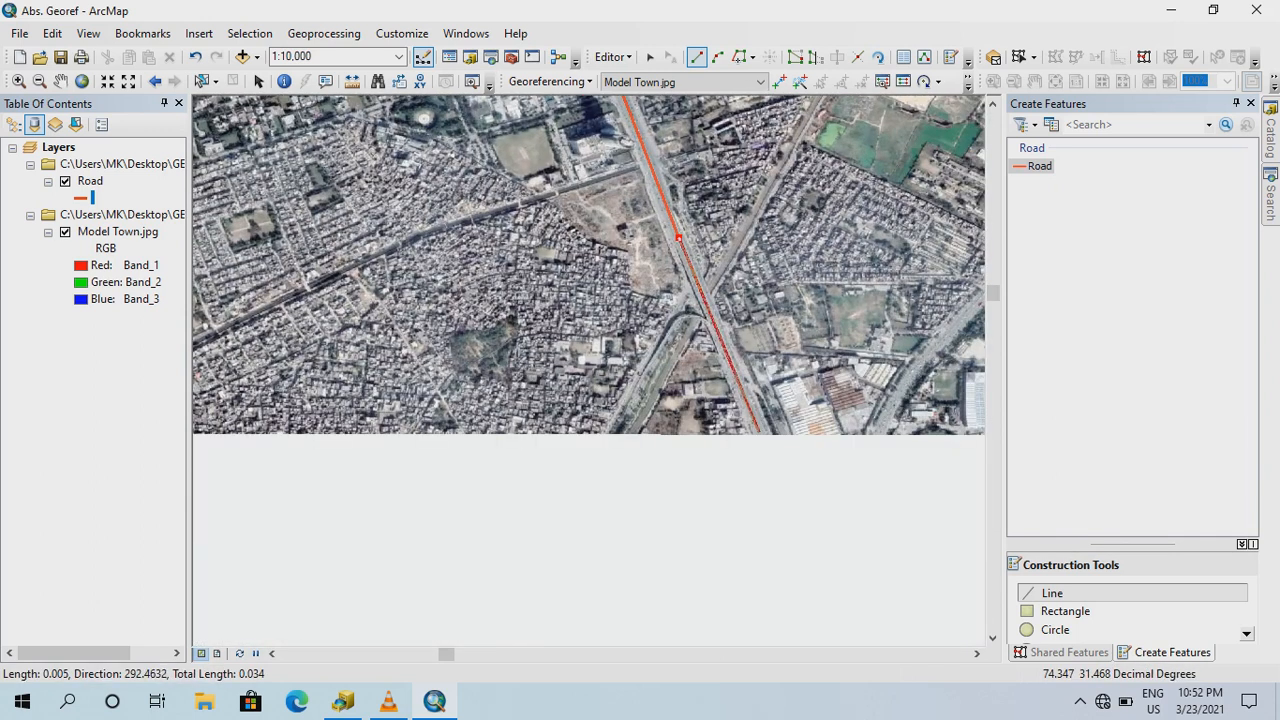
double_click(759, 432)
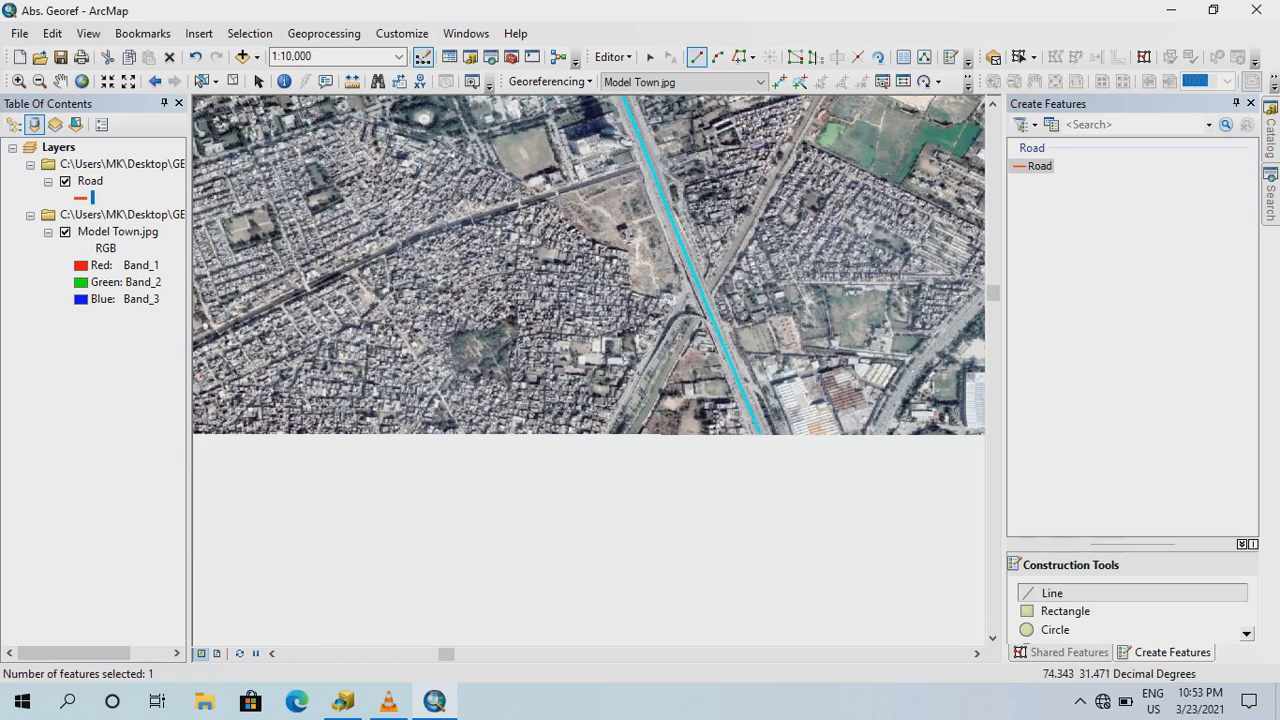
End the edit session keeping the digitized road, show the full extent, and hide the Model Town.jpg layer
drag(525, 237, 646, 472)
scroll(646, 472, down, 3)
scroll(646, 472, up, 3)
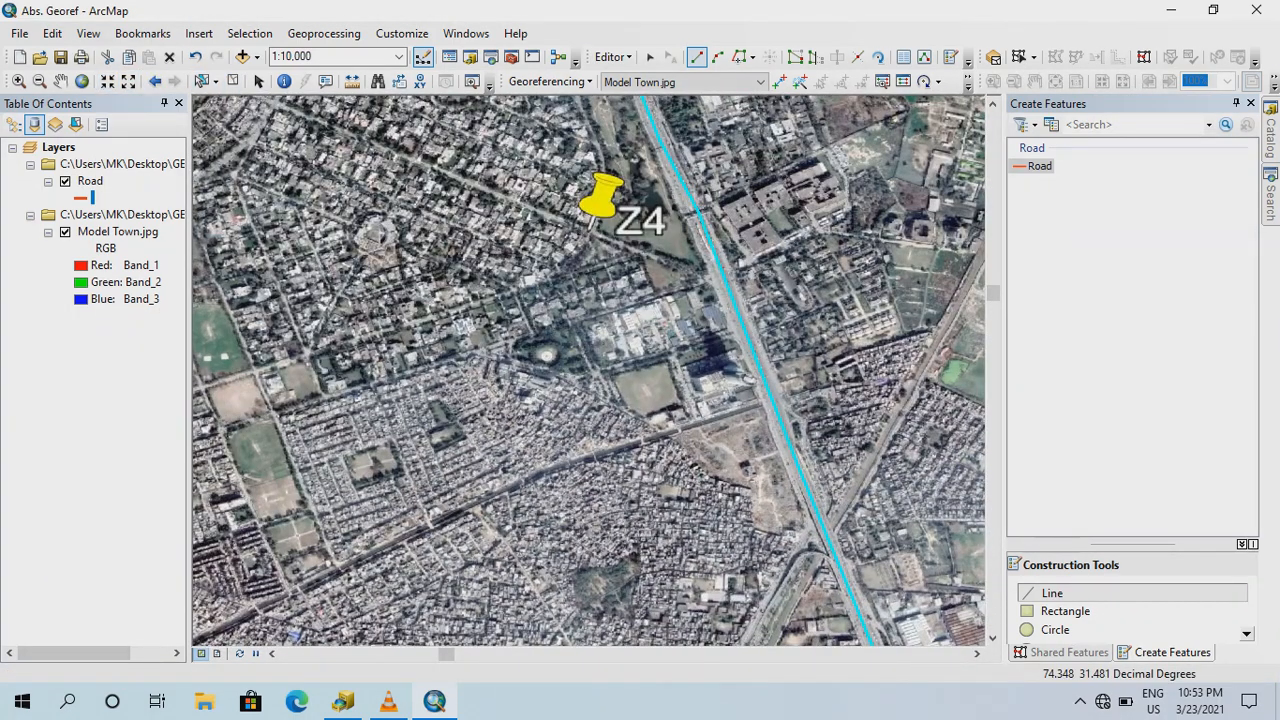
click(612, 57)
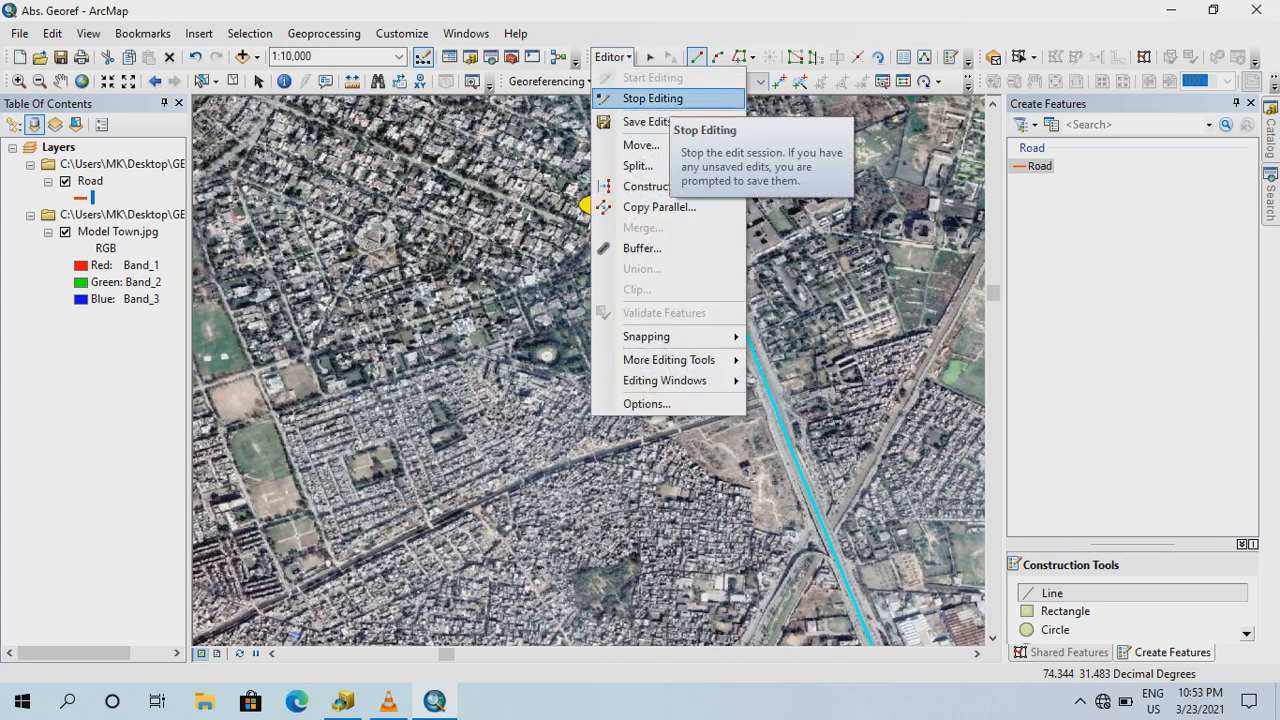
click(655, 98)
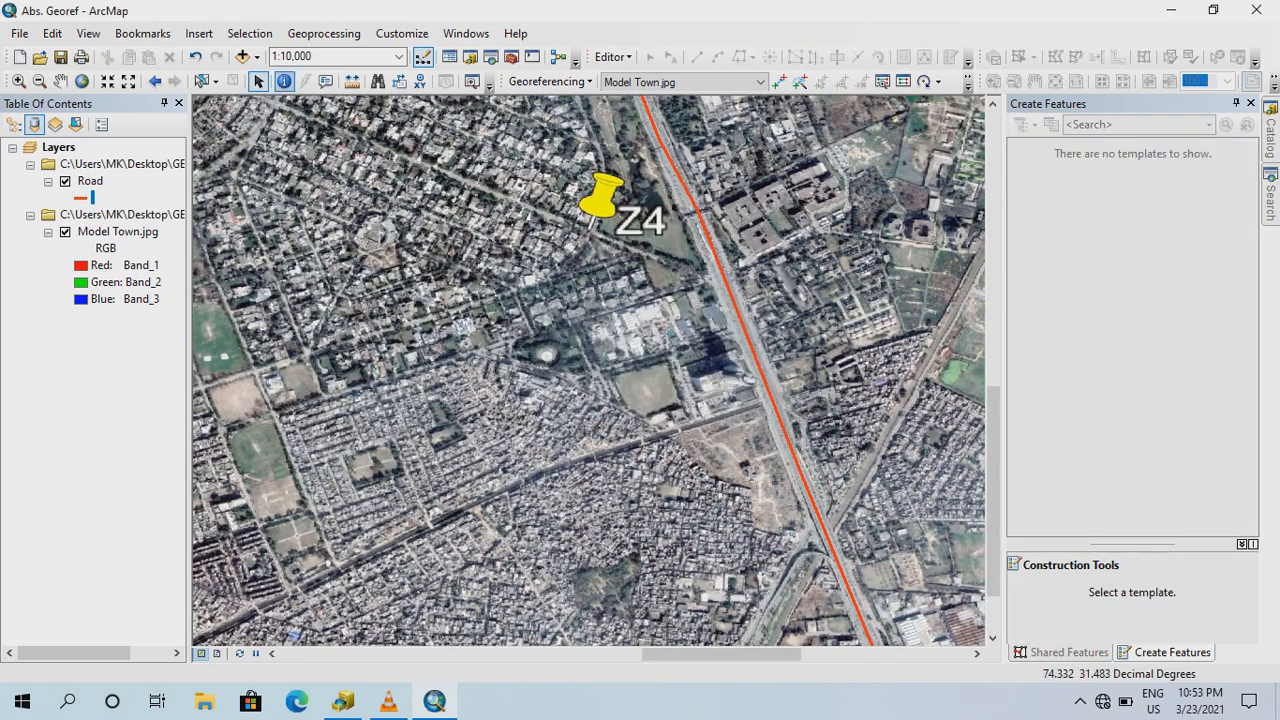
click(82, 81)
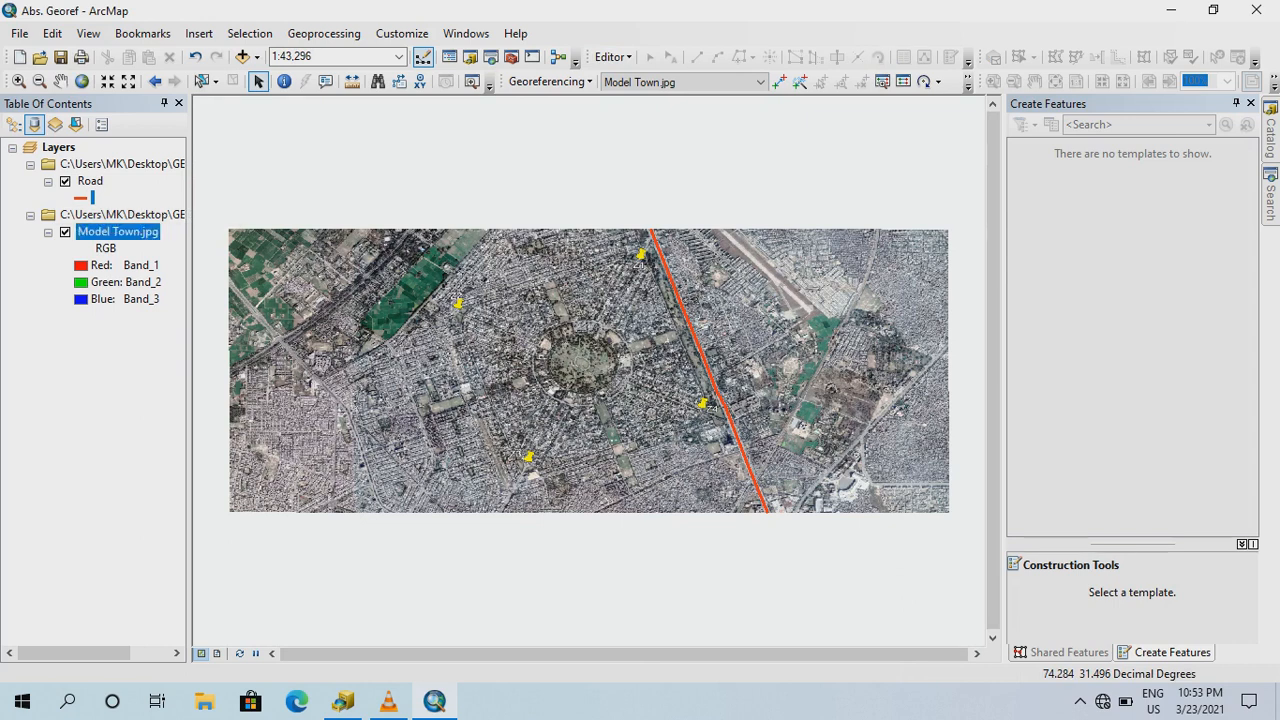
click(65, 232)
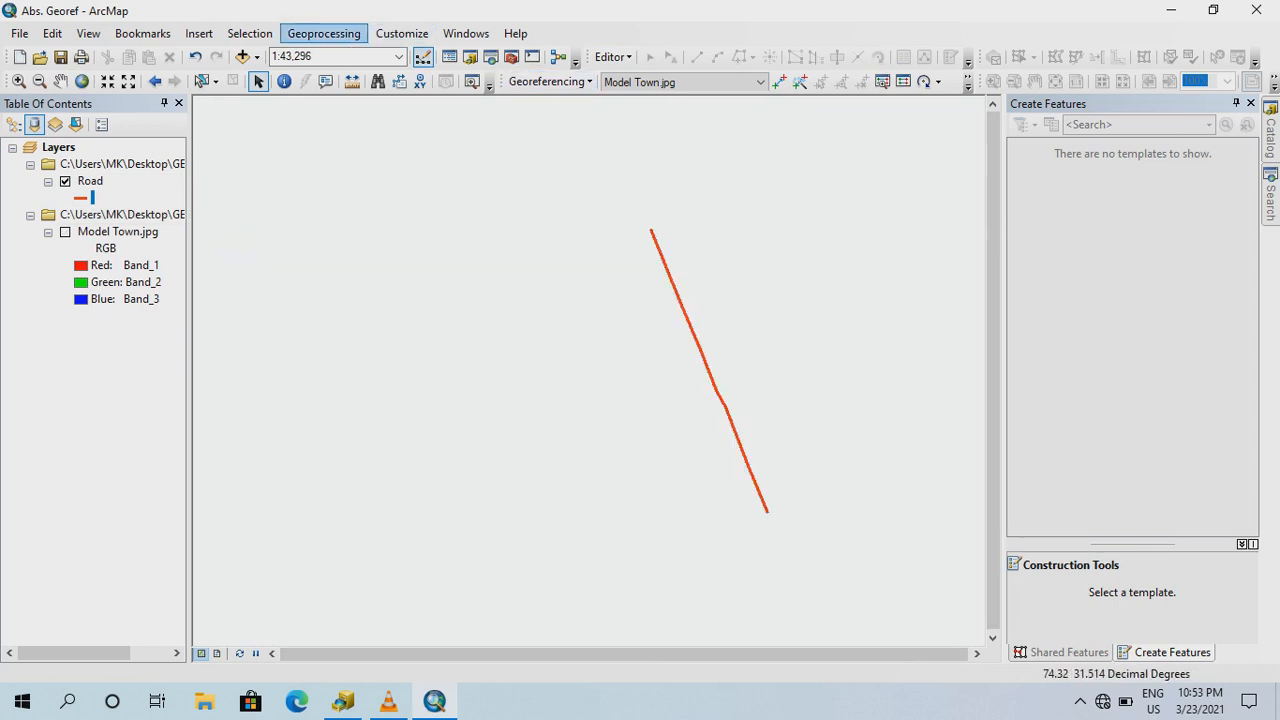
Open the Buffer geoprocessing tool and set the Road layer as its input features
click(324, 33)
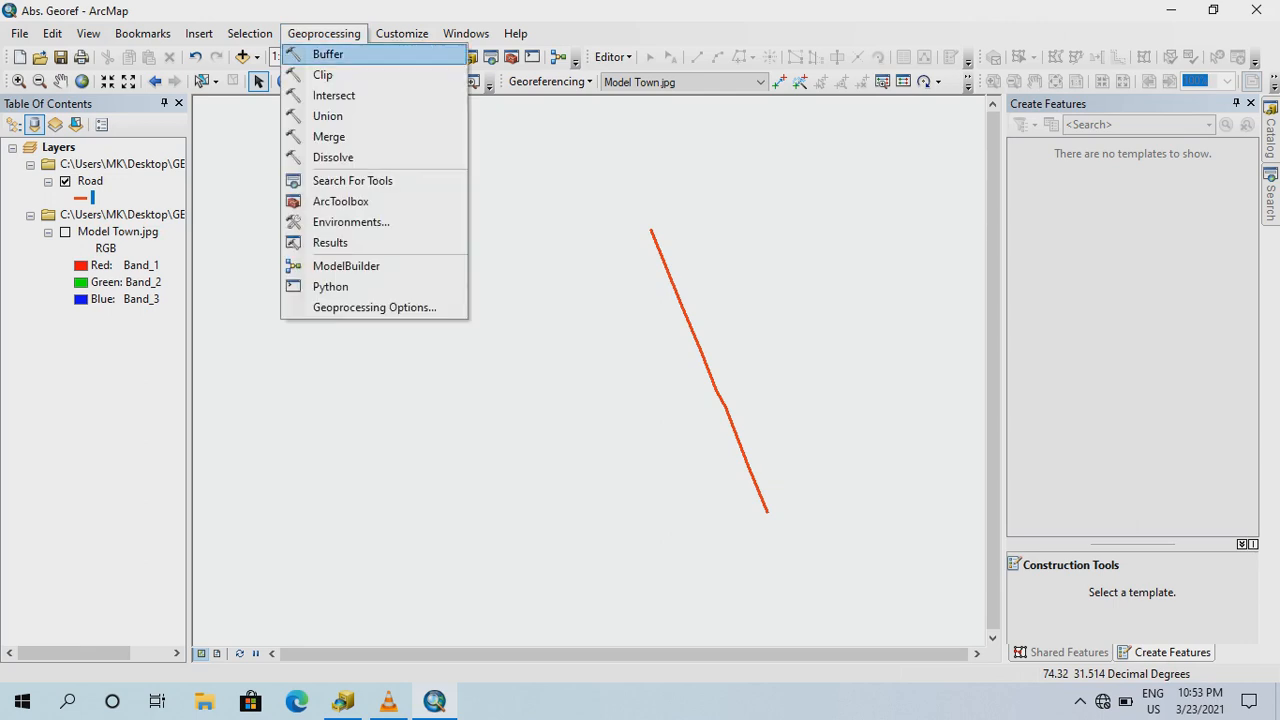
click(328, 54)
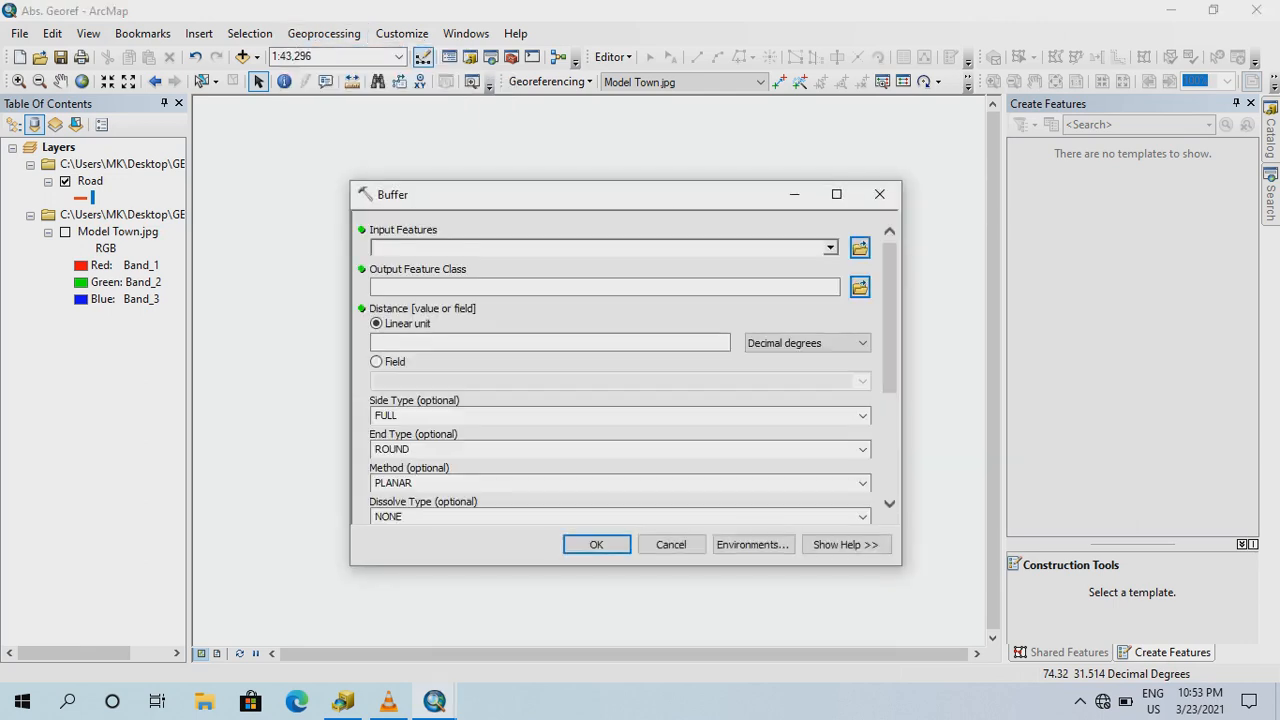
click(830, 248)
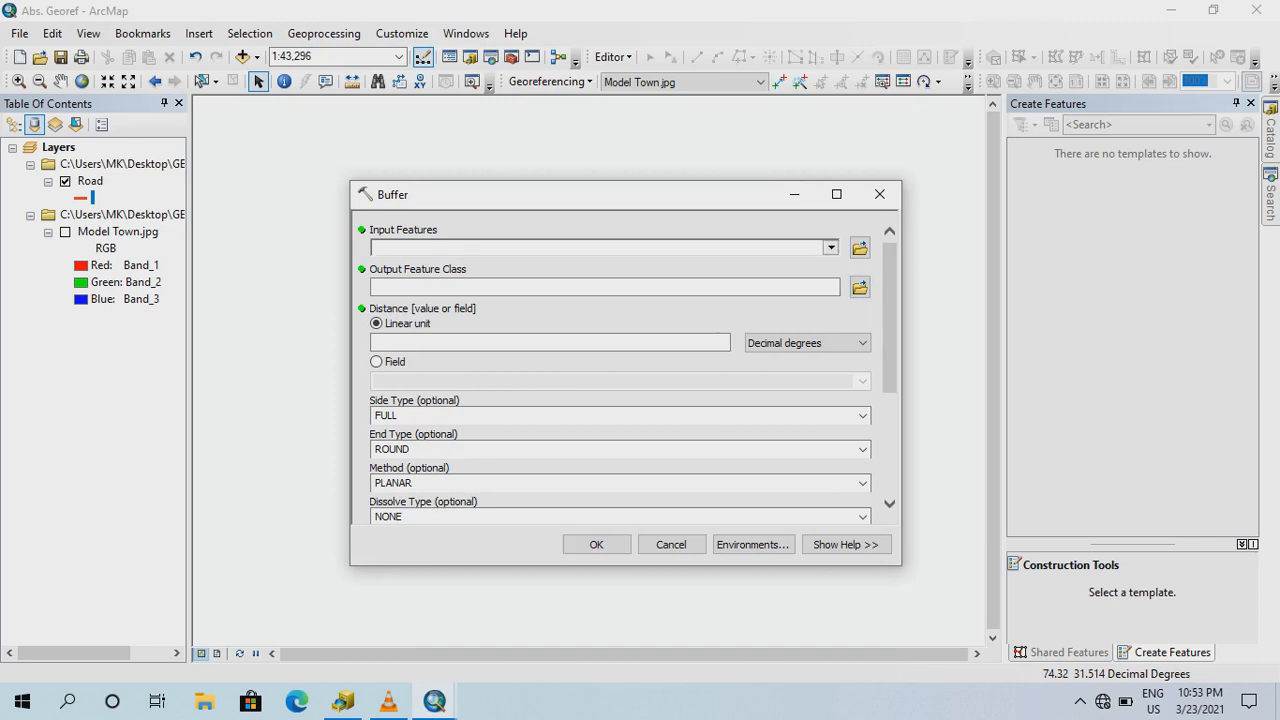
click(424, 266)
click(830, 248)
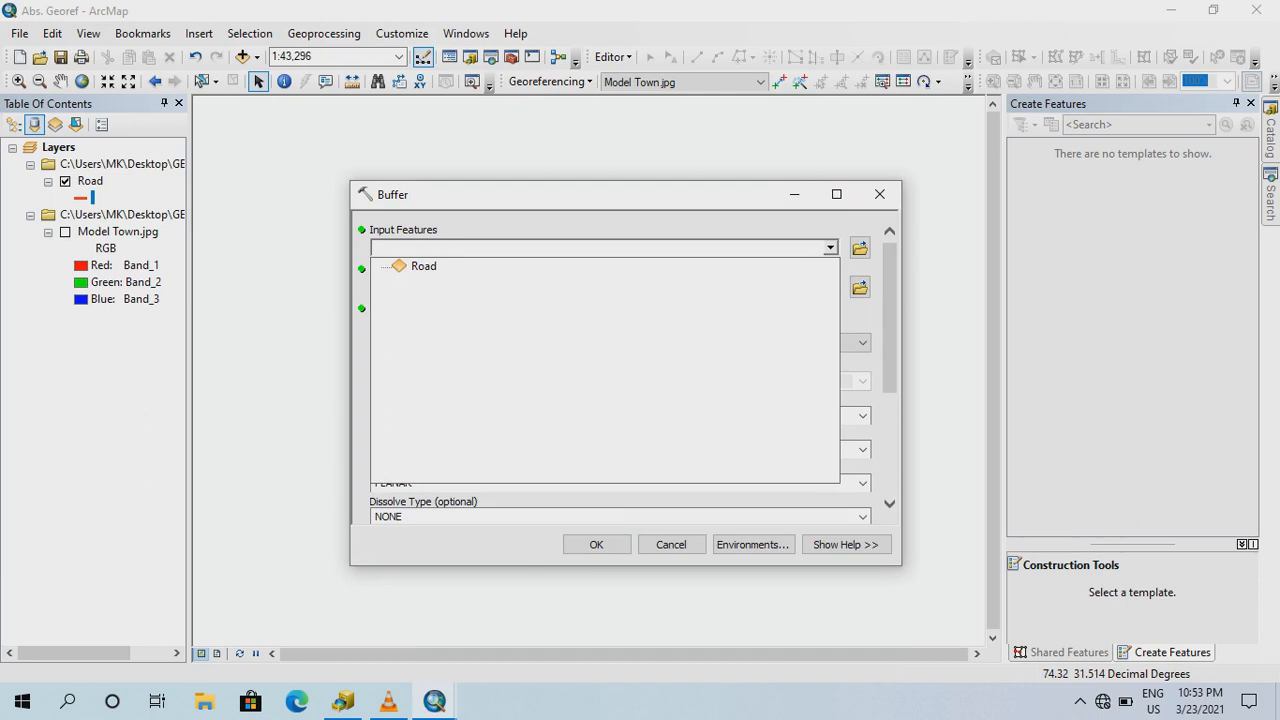
click(423, 267)
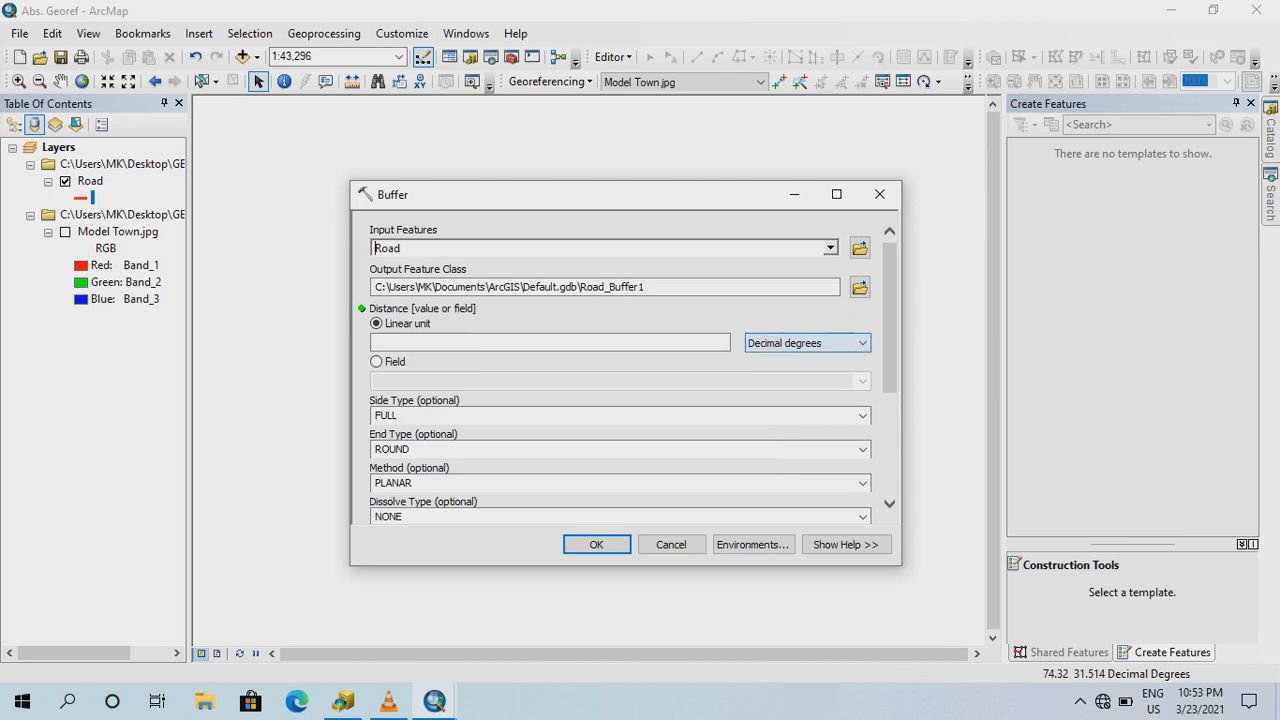
Set the linear buffer distance to 72 feet and run the buffer on the road
click(852, 343)
click(758, 396)
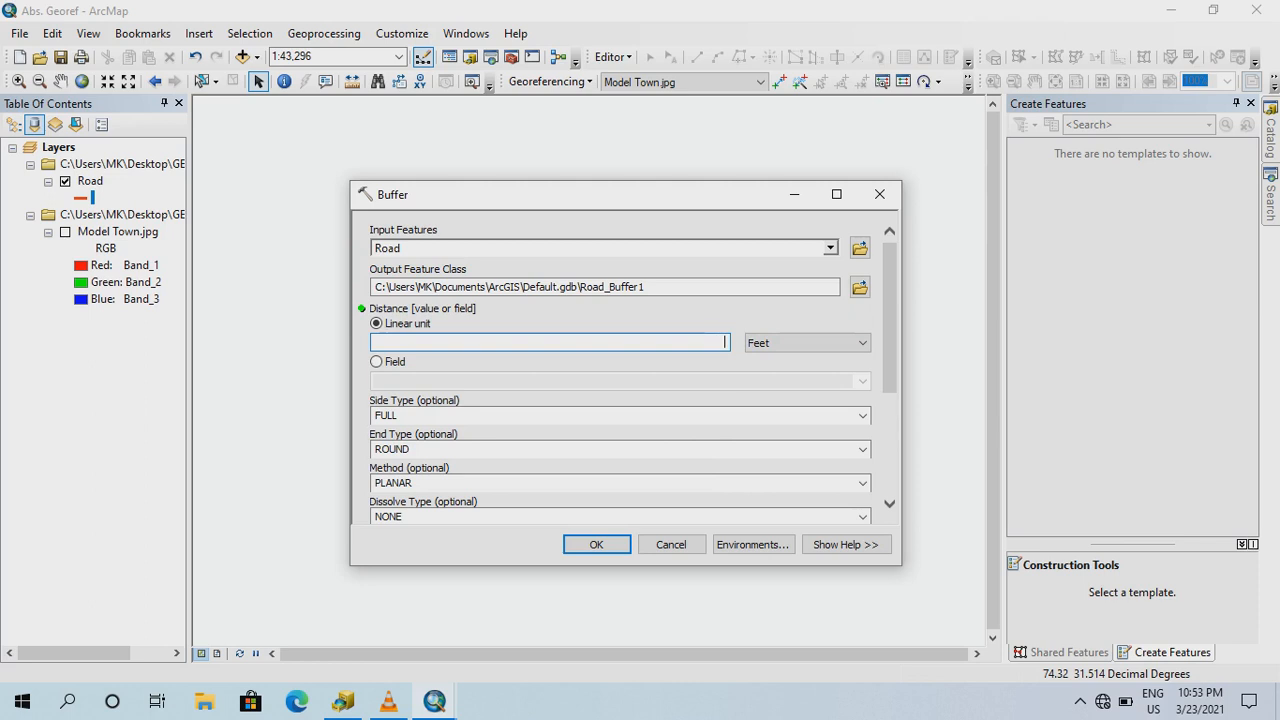
text(72)
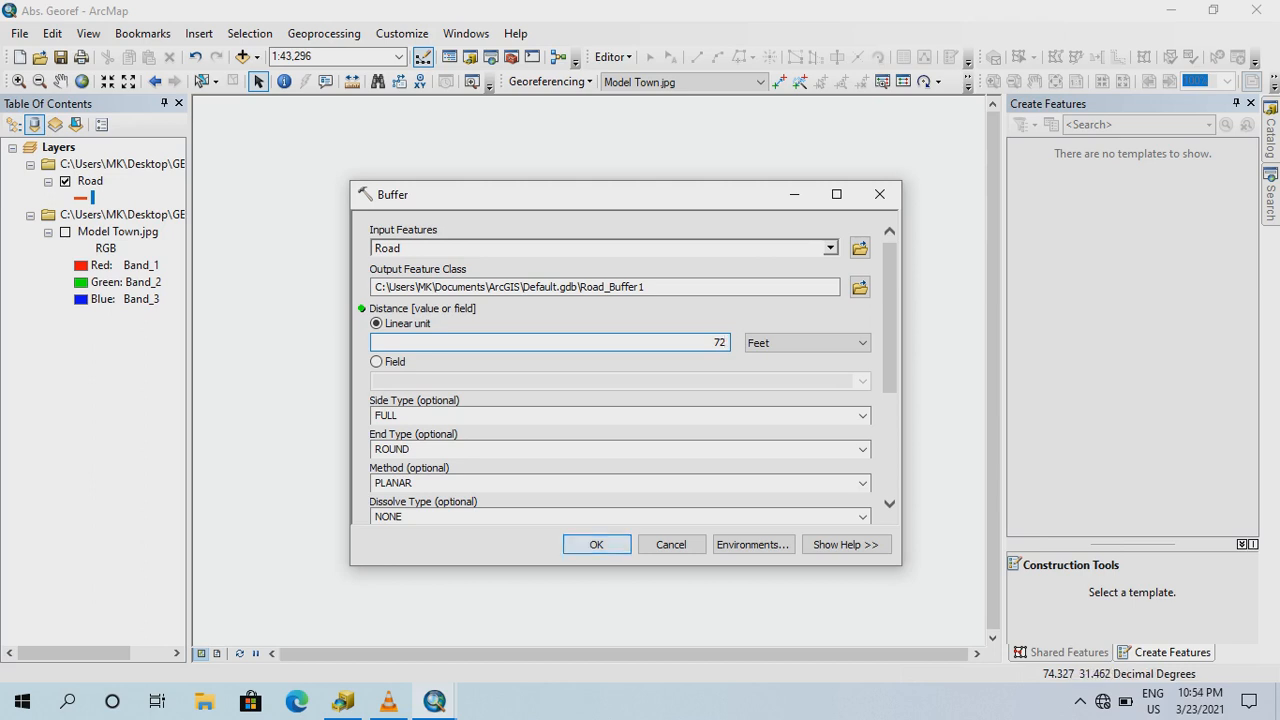
key(Return)
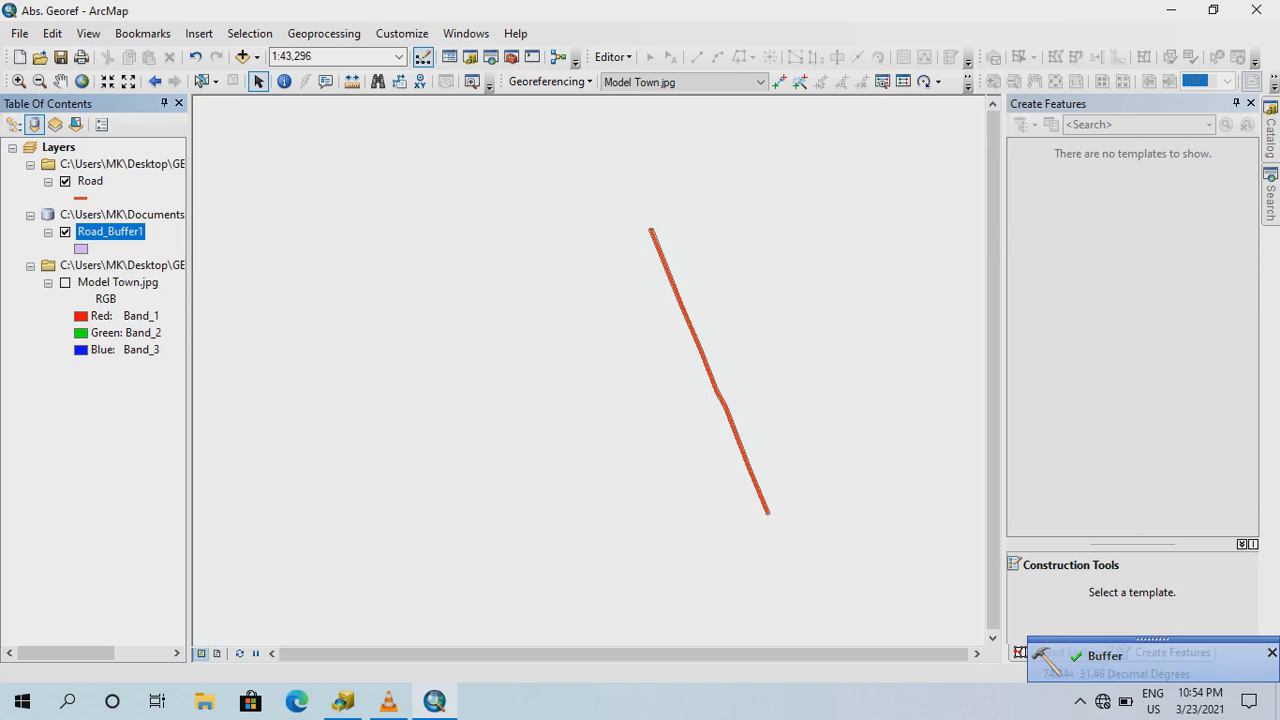
scroll(588, 350, down, 2)
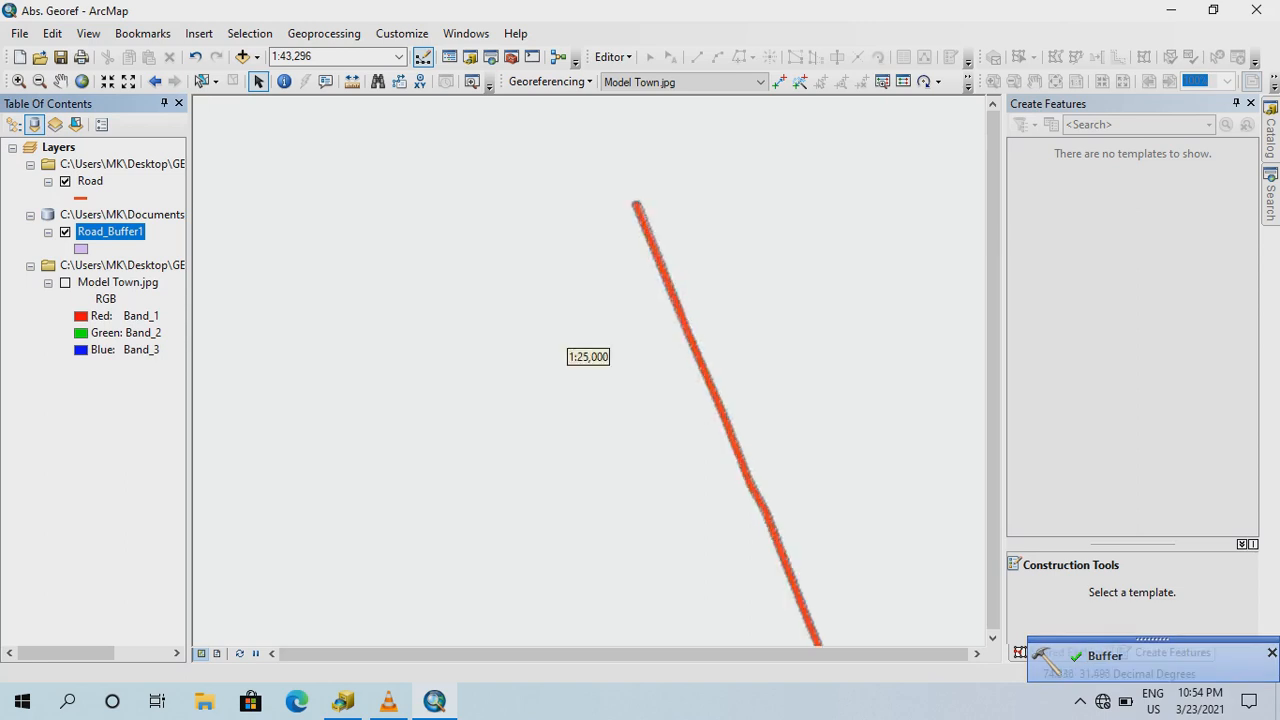
scroll(588, 357, down, 3)
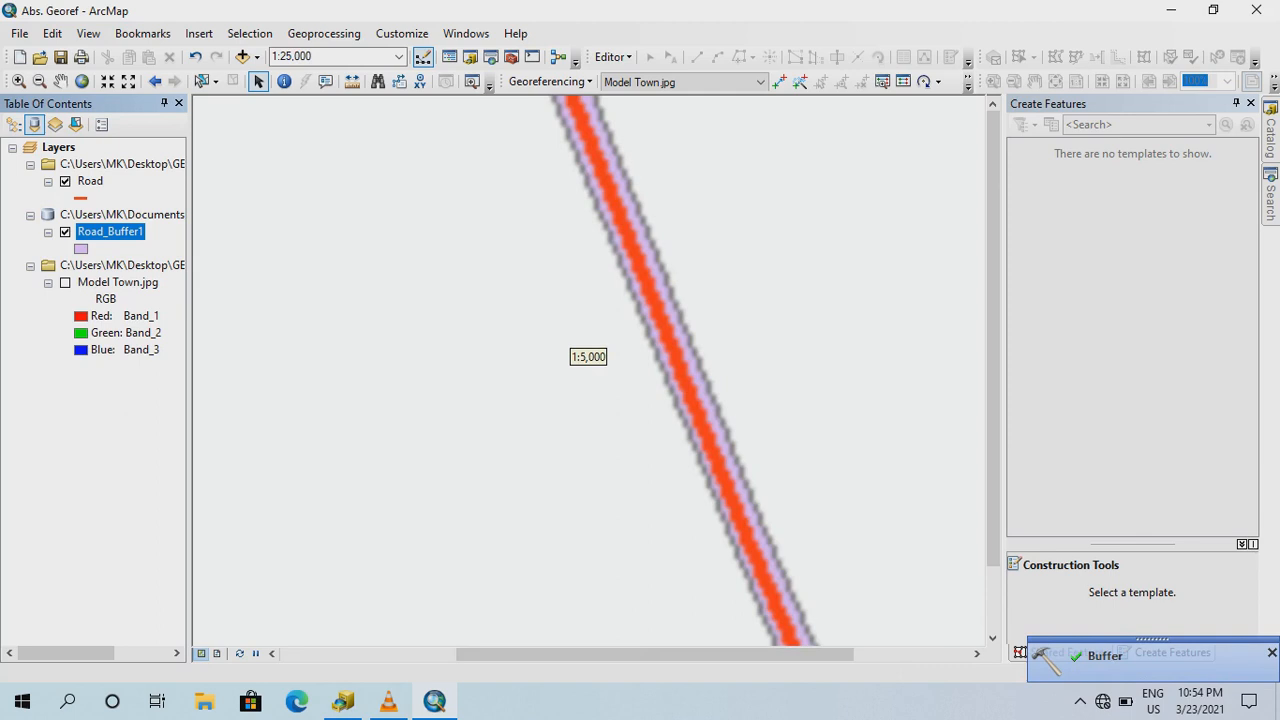
Examine the Road_Buffer1 polygon along both sides of the road line at close and wider scales
scroll(588, 357, down, 1)
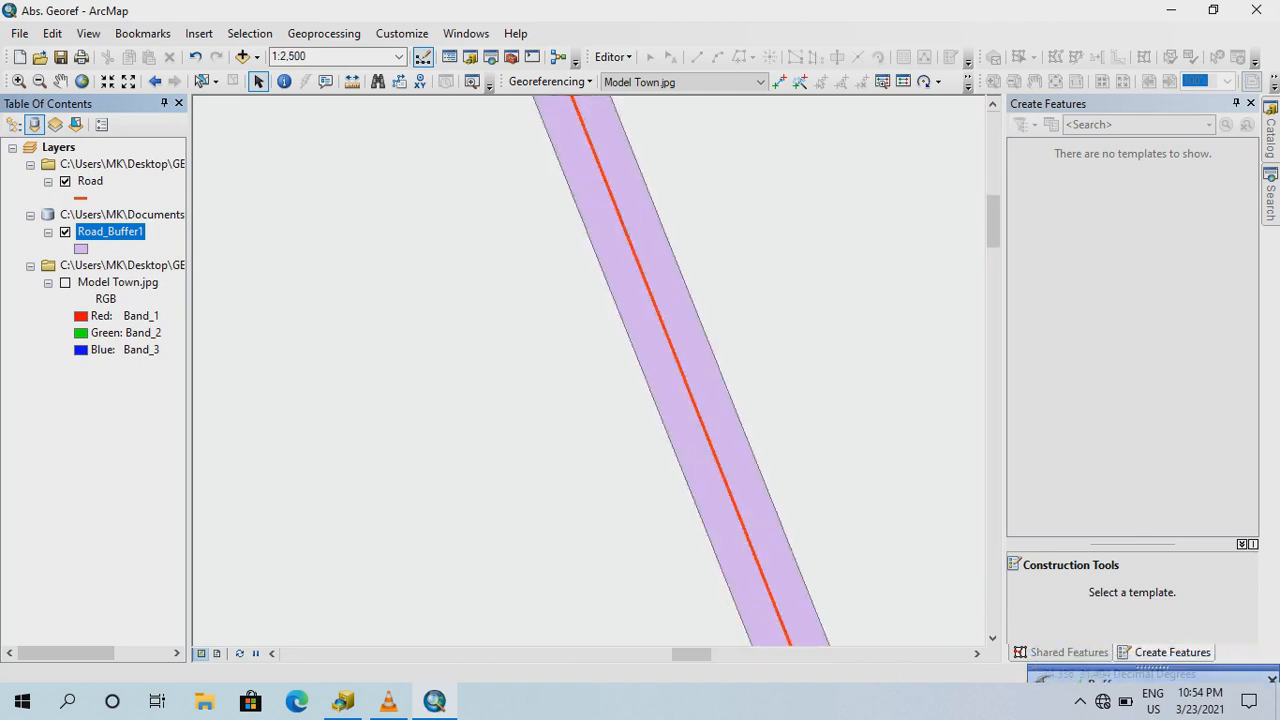
scroll(588, 357, down, 1)
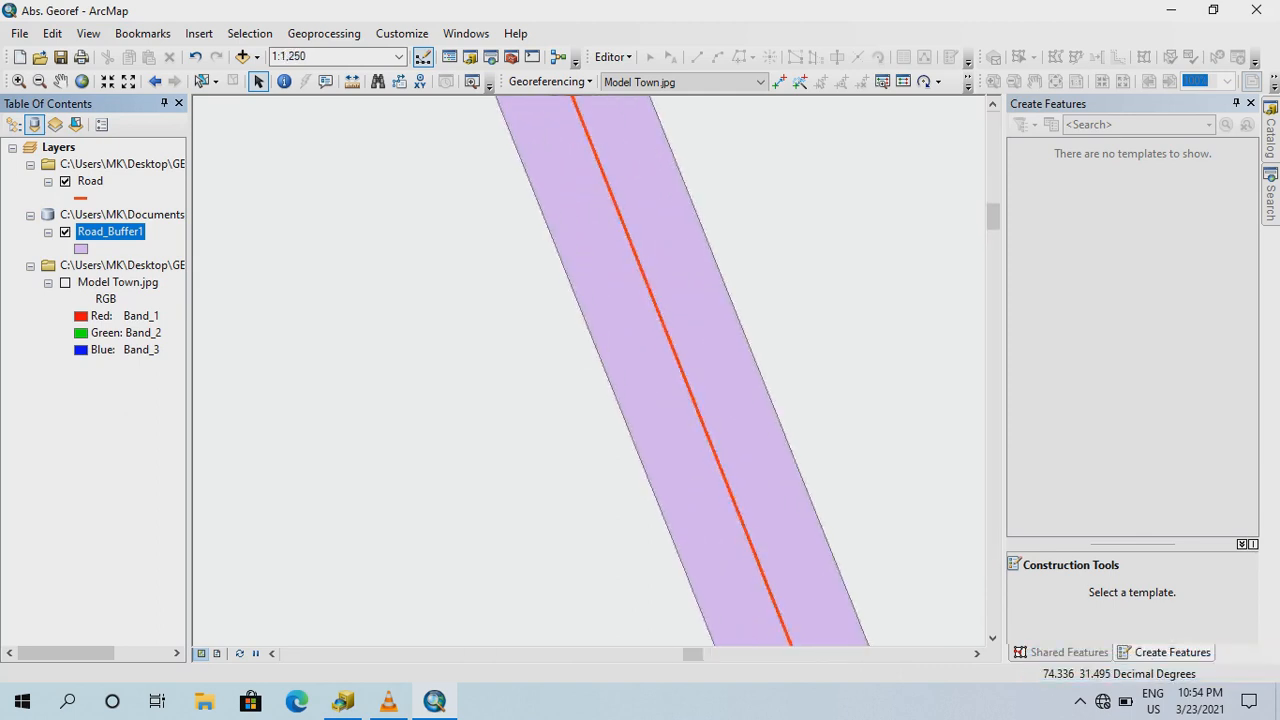
scroll(588, 357, down, 1)
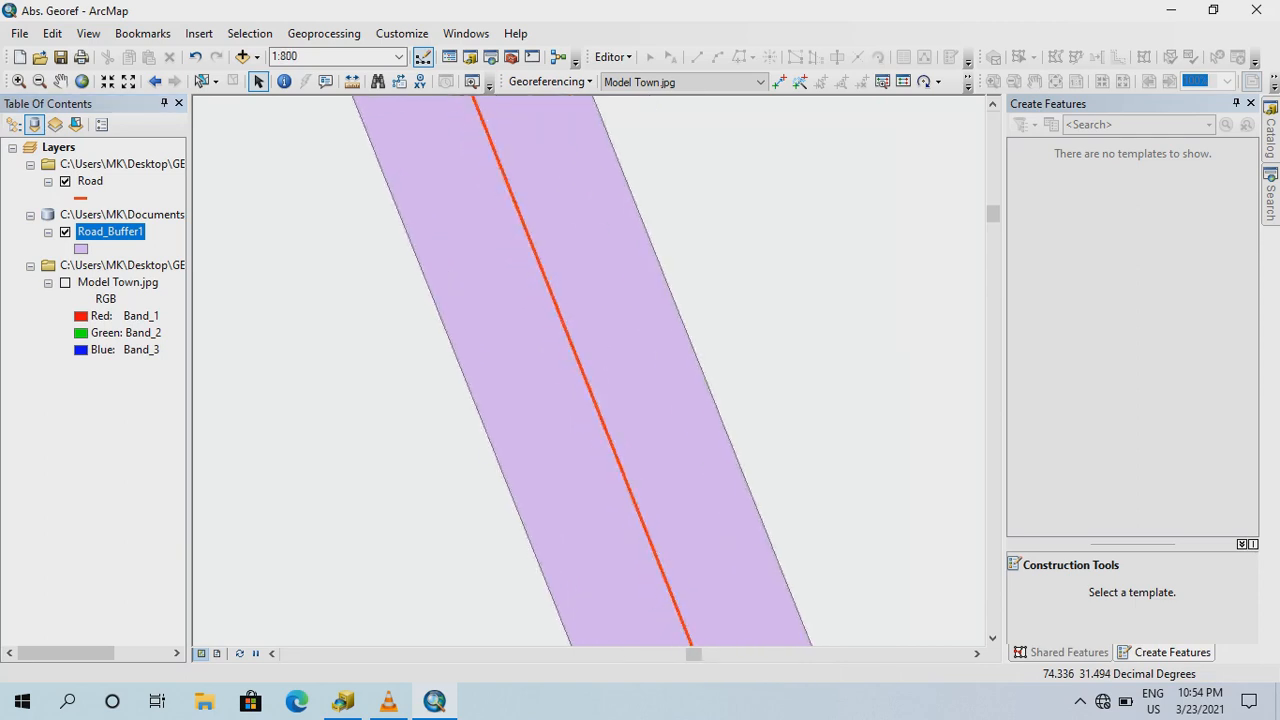
scroll(588, 357, up, 3)
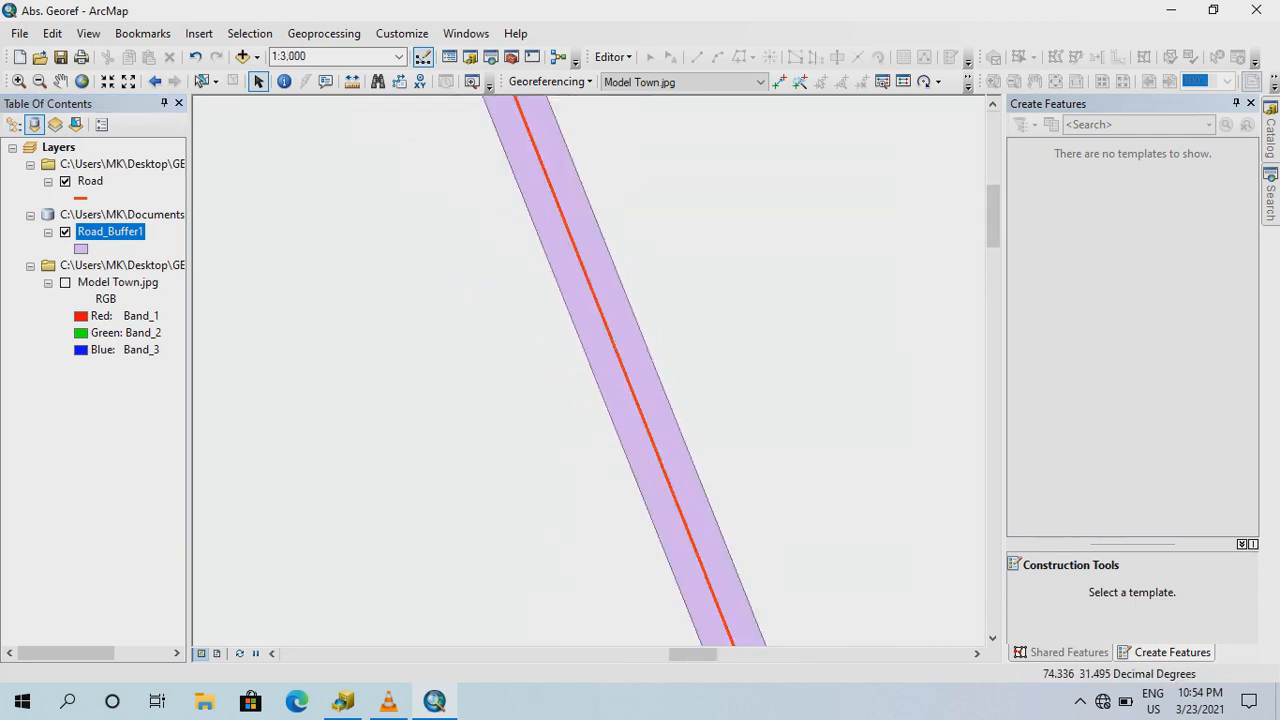
scroll(588, 357, up, 1)
scroll(588, 357, down, 1)
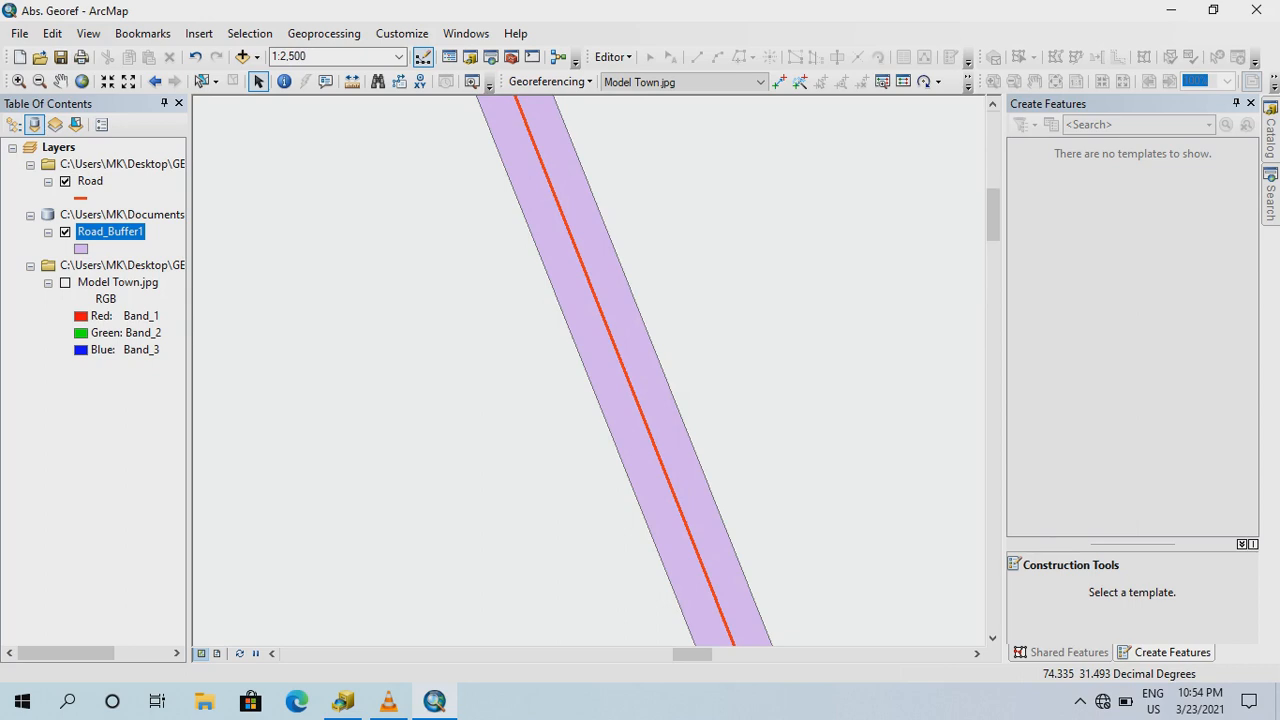
mouse_move(388, 700)
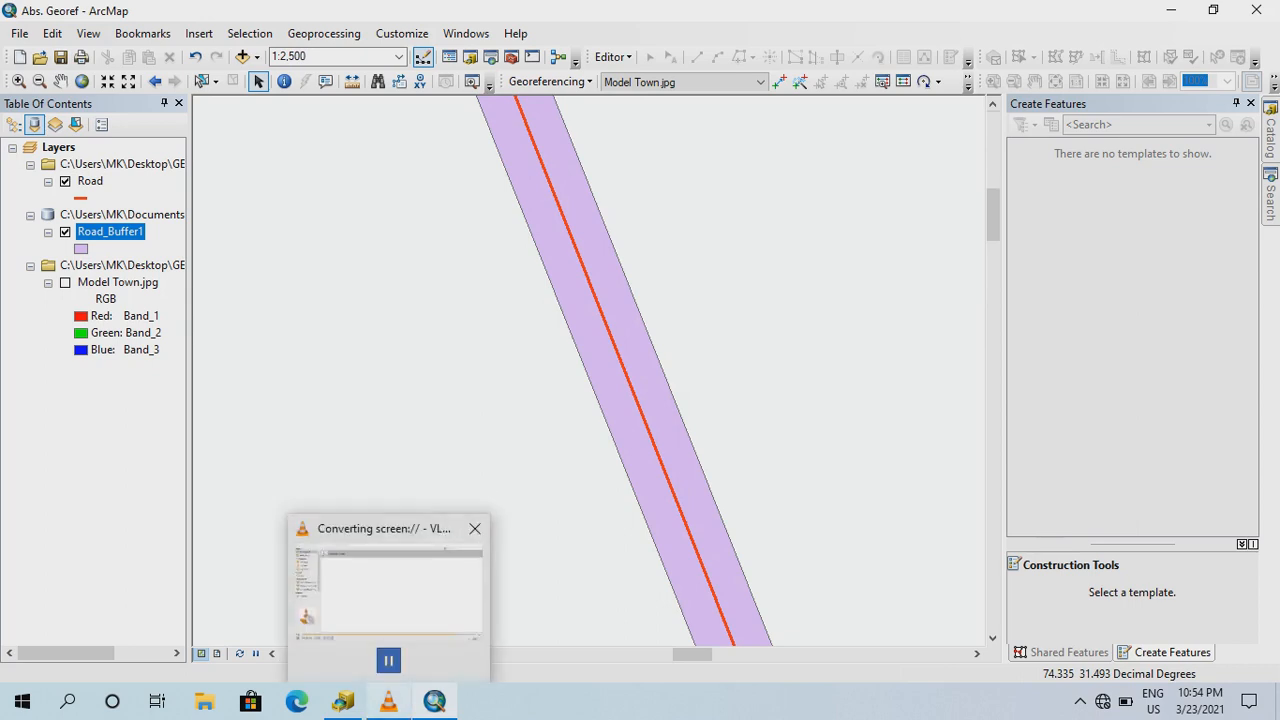